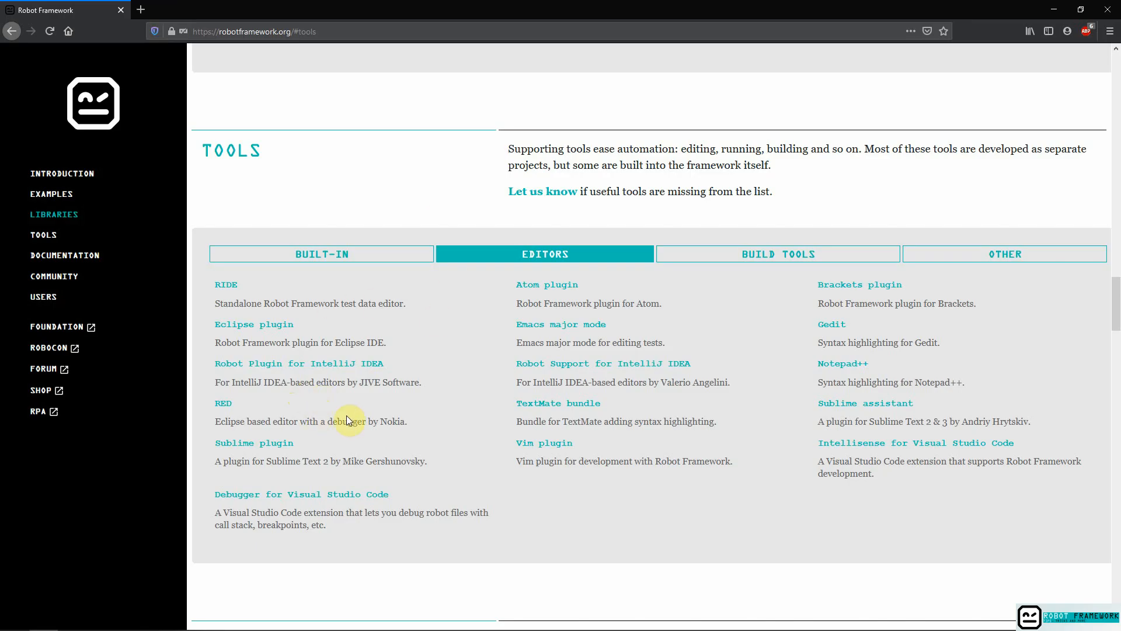
Search the web for pycharm in a new browser tab and open the JetBrains PyCharm download page.
left_click(142, 10)
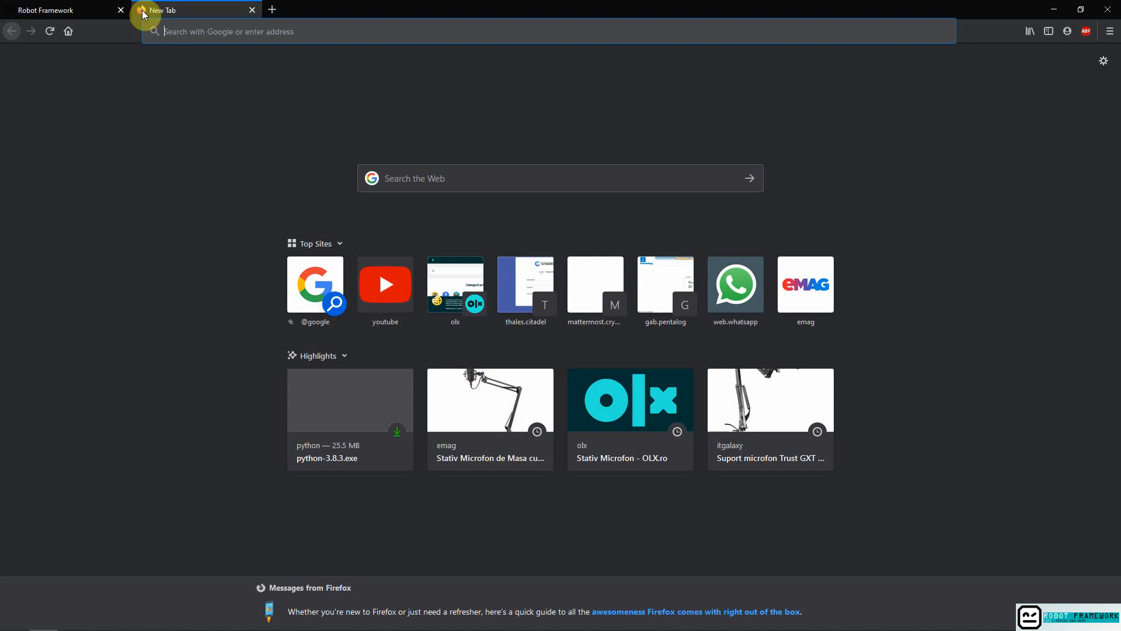
type("p7y")
key("BackSpace")
key("BackSpace")
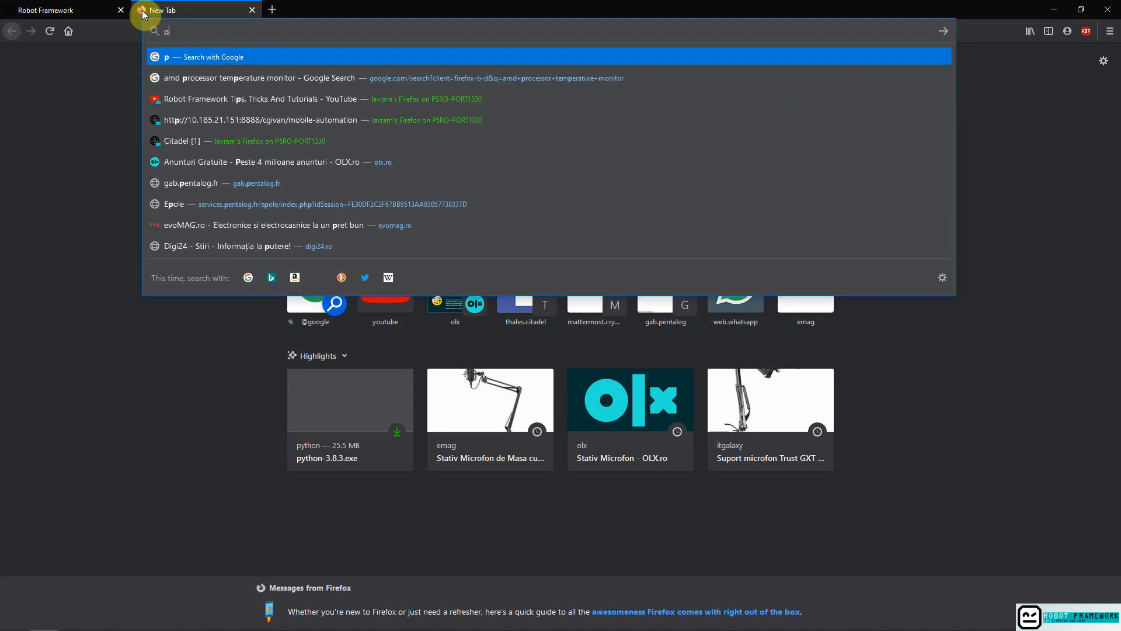
type("ycha")
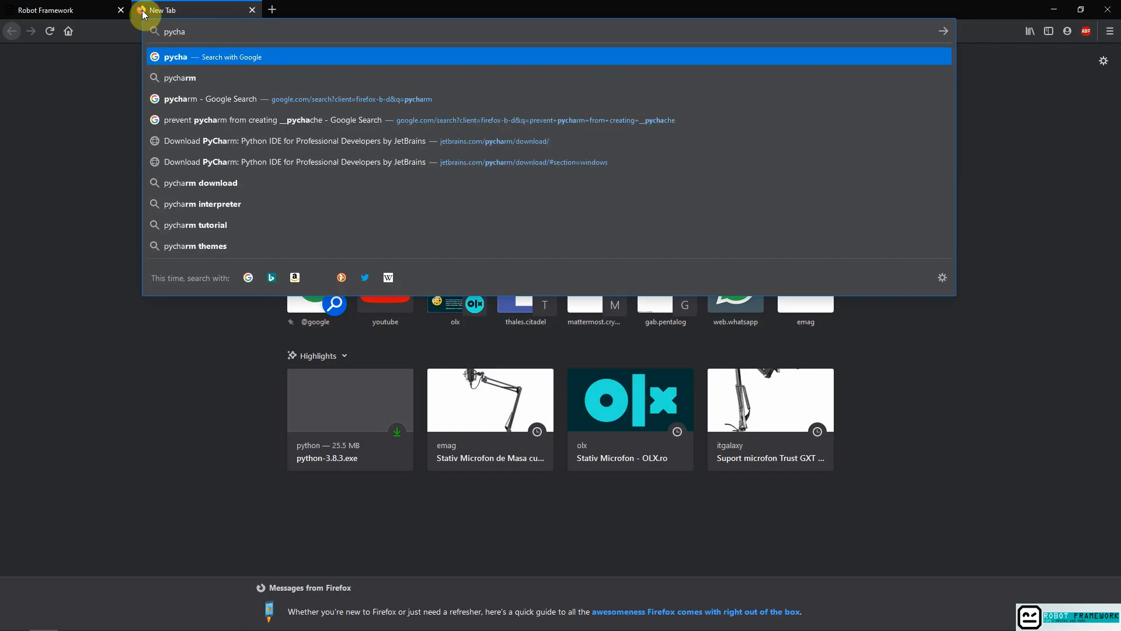
key("Down")
key("Return")
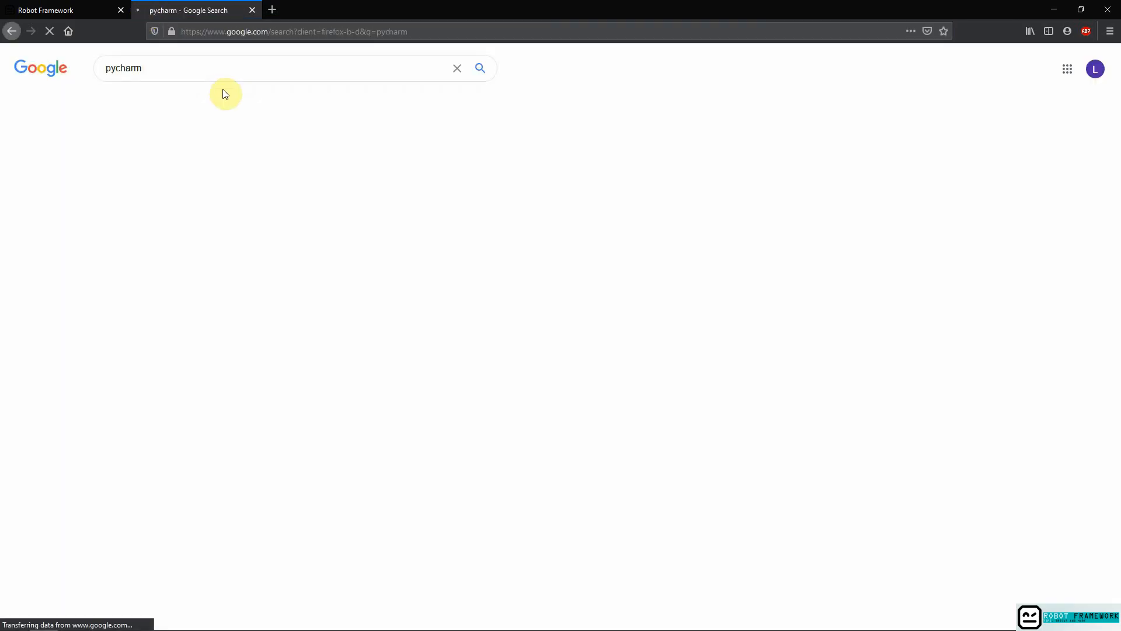
left_click(156, 231)
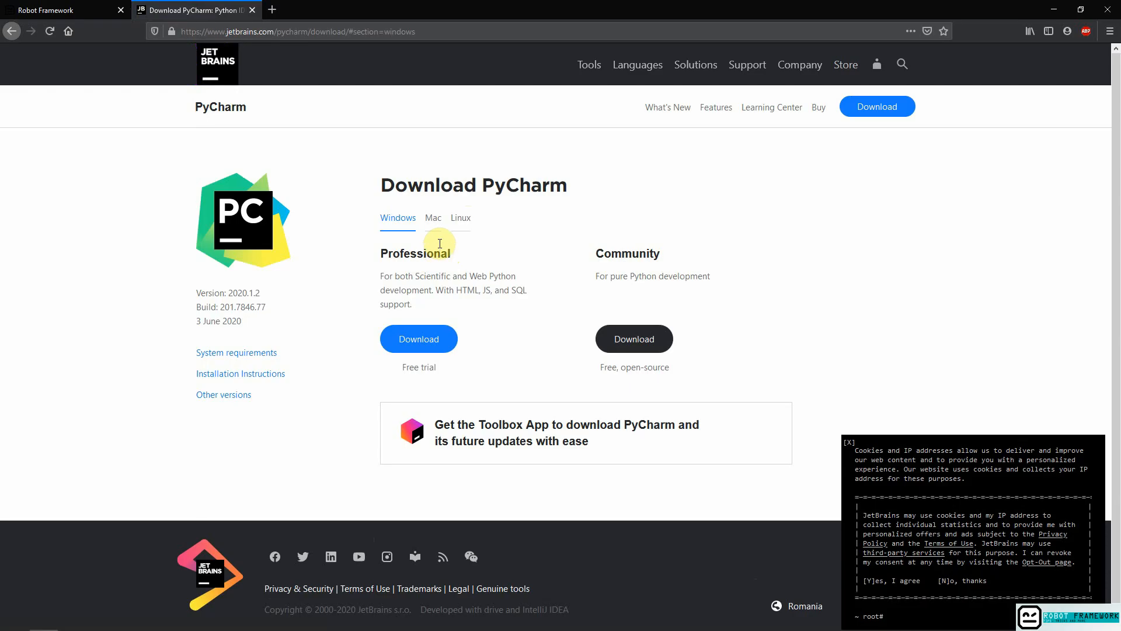
Download the free Community edition of PyCharm for Windows and launch the downloaded pycharm-community-2020.1.2.exe installer.
left_click(639, 339)
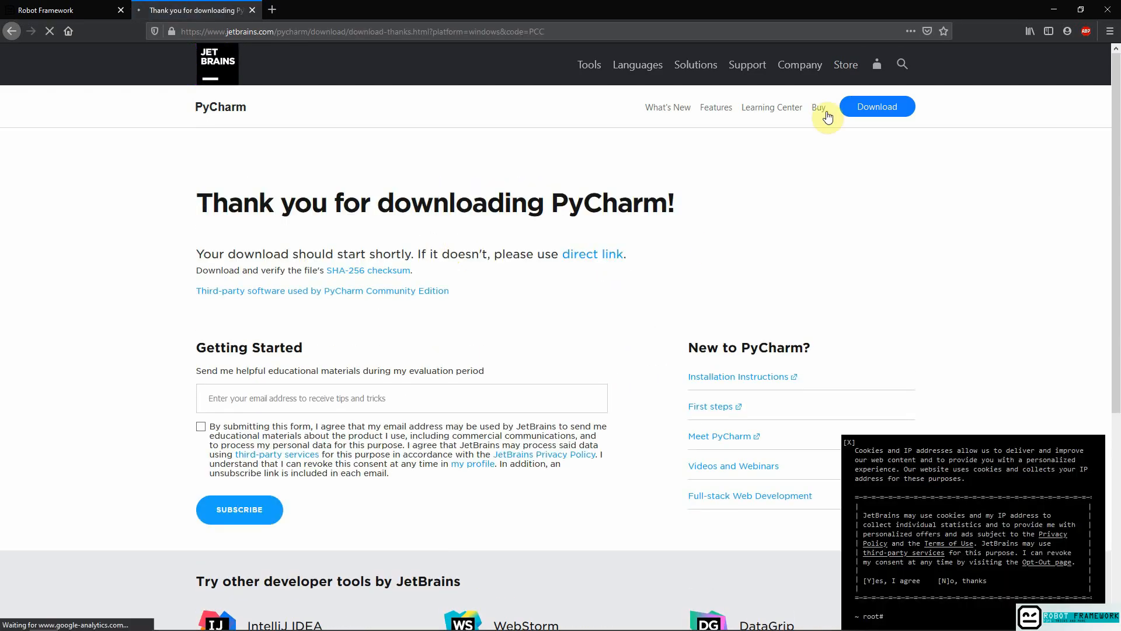
left_click(604, 300)
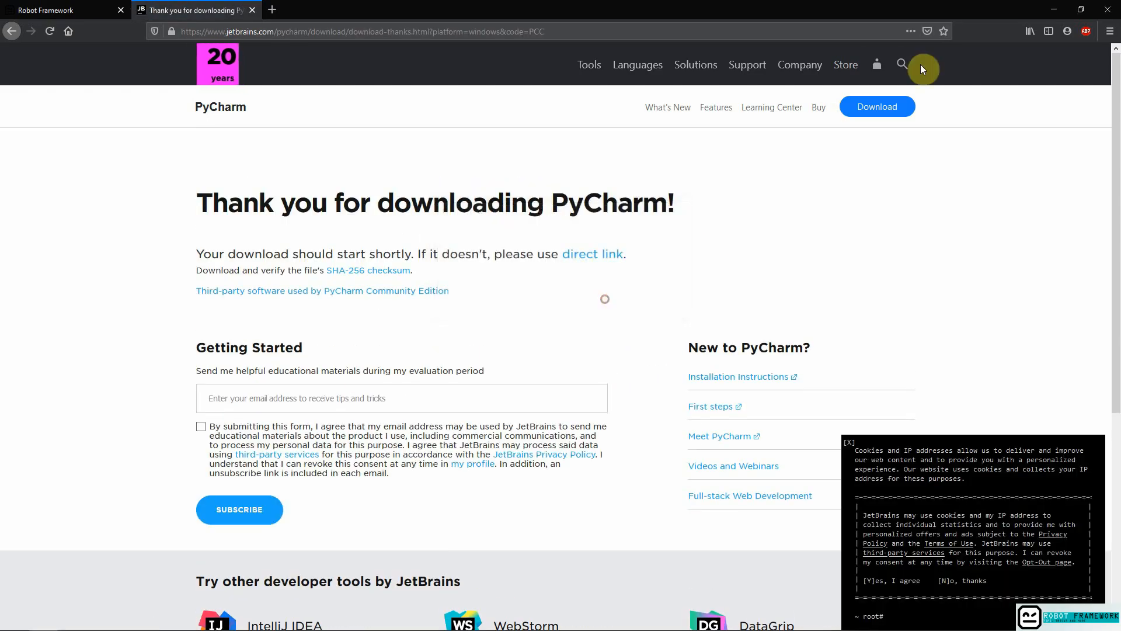
left_click(457, 292)
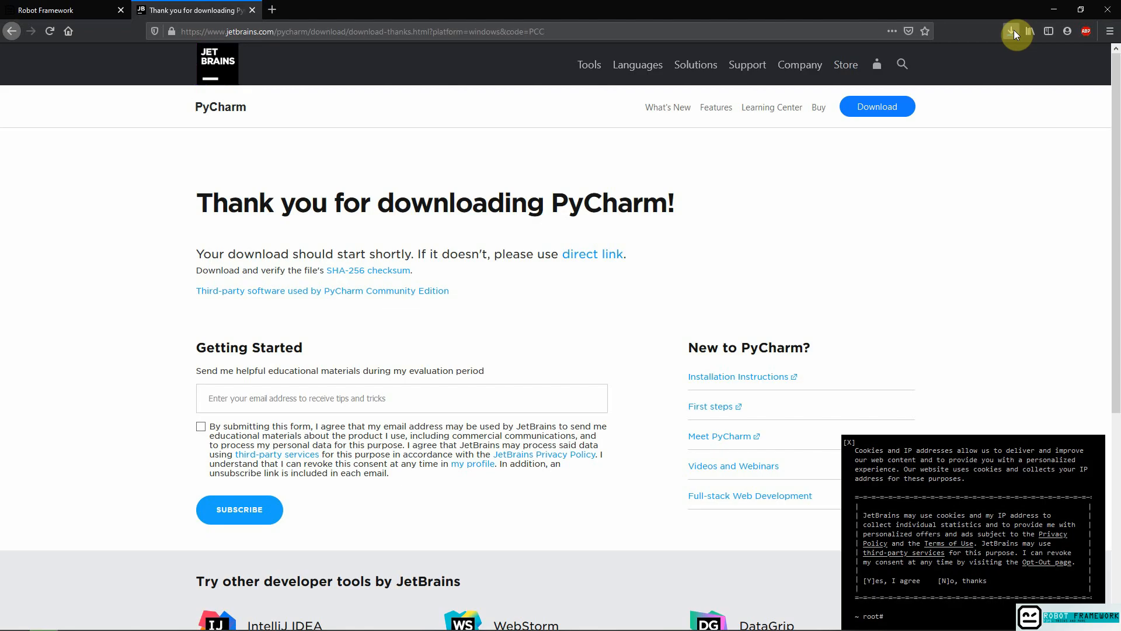
left_click(1010, 33)
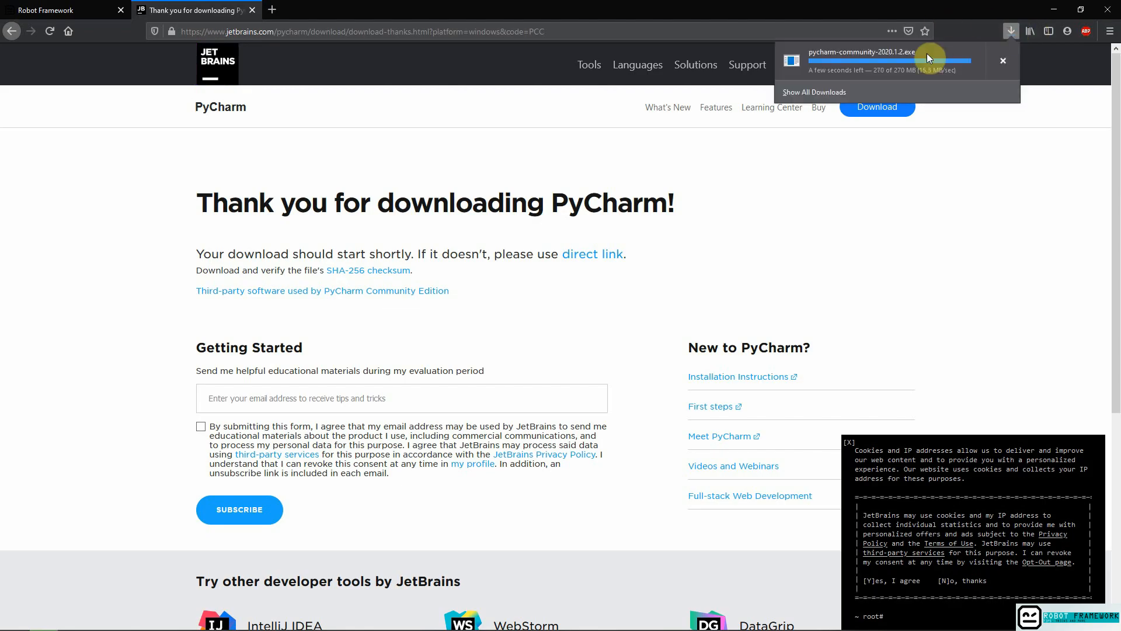
left_click(898, 55)
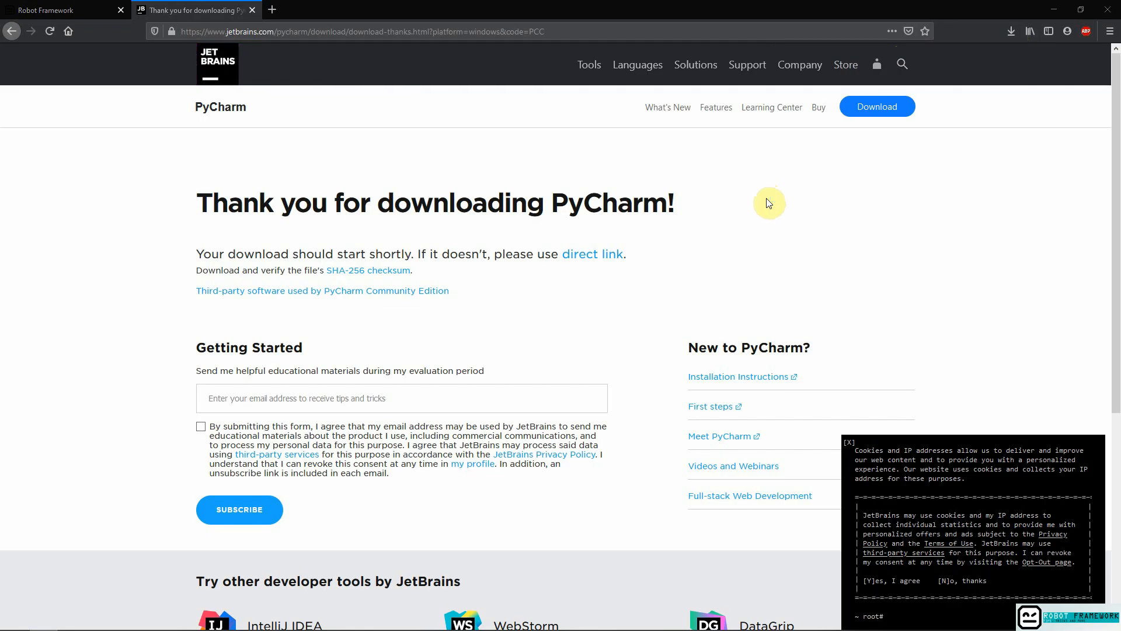
Install PyCharm in the default folder with a 64-bit launcher desktop shortcut, and finish setup with Run PyCharm Community Edition enabled.
left_click(625, 414)
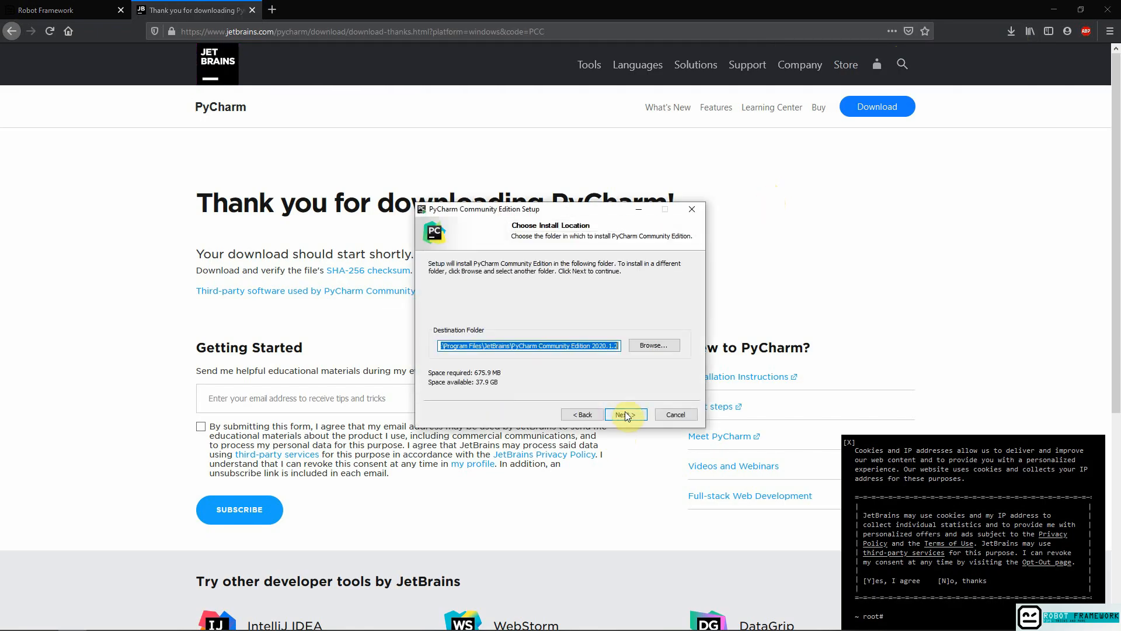
left_click(625, 413)
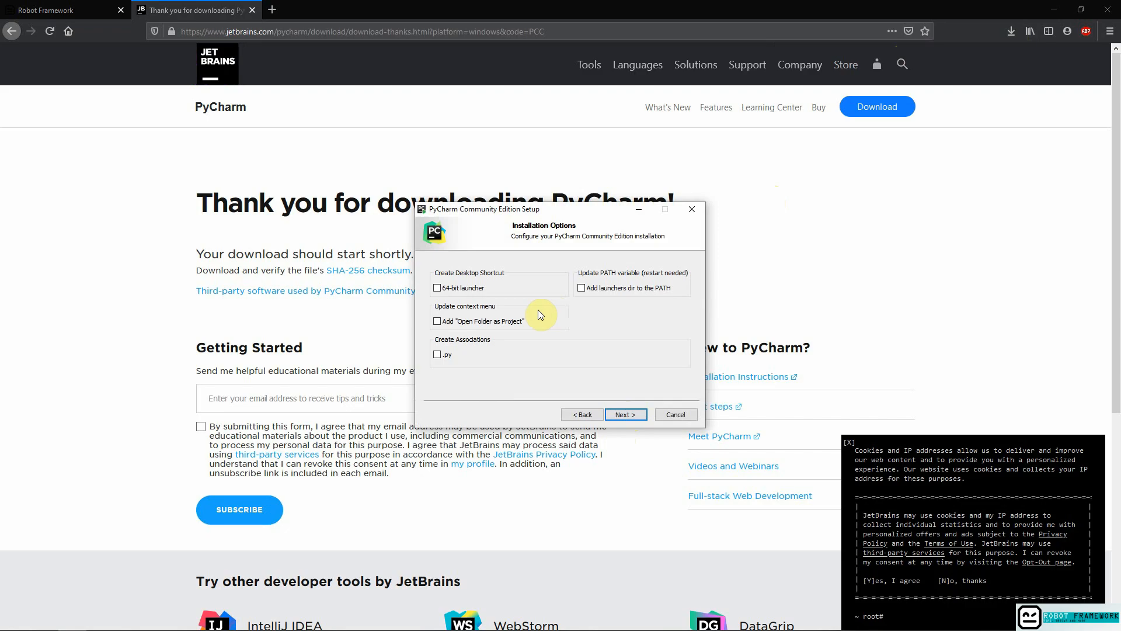
left_click(438, 287)
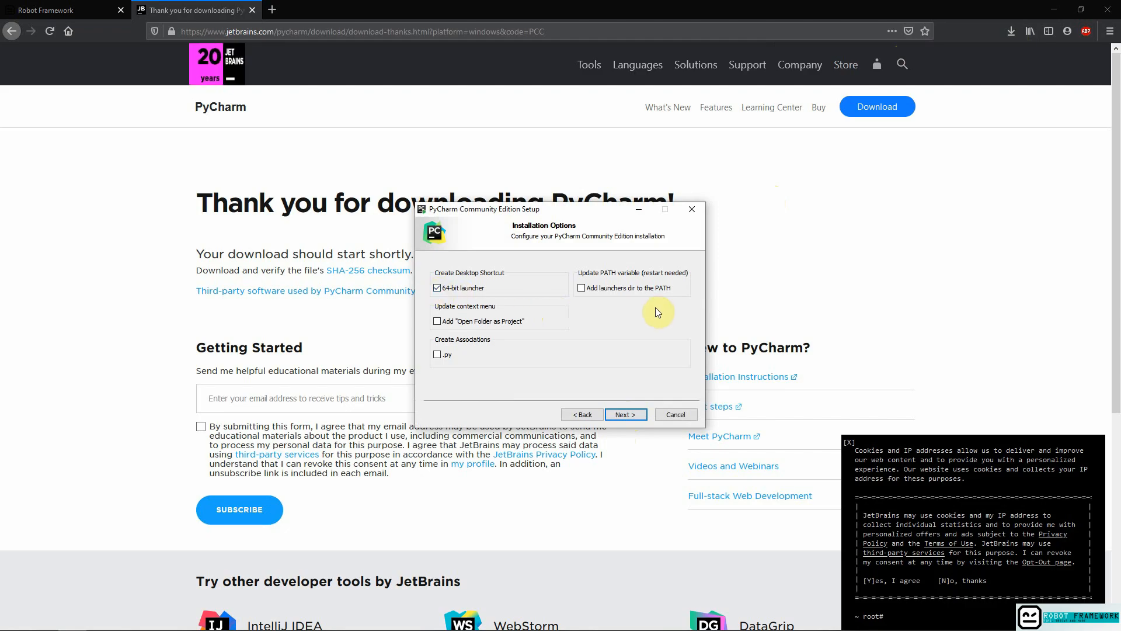
left_click(635, 415)
left_click(635, 414)
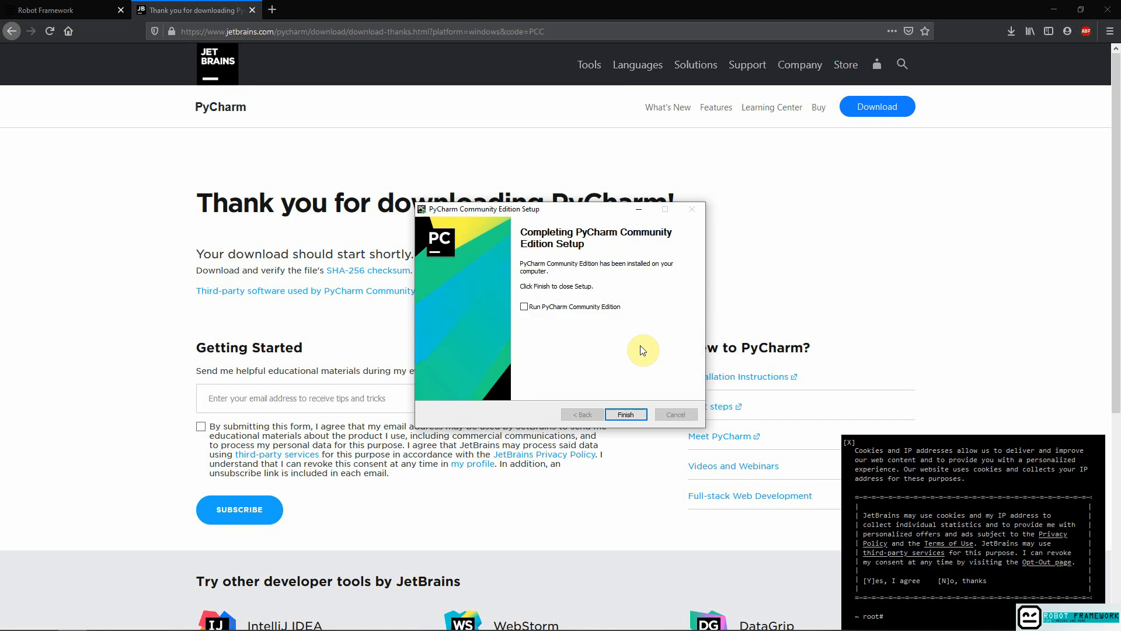
left_click(567, 312)
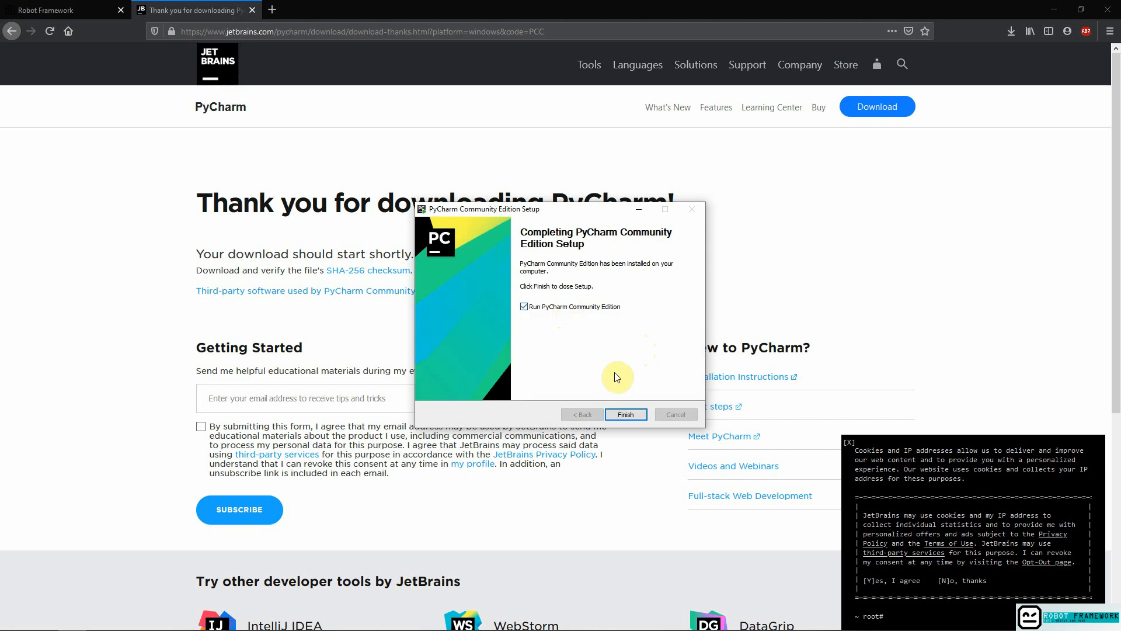
left_click(633, 414)
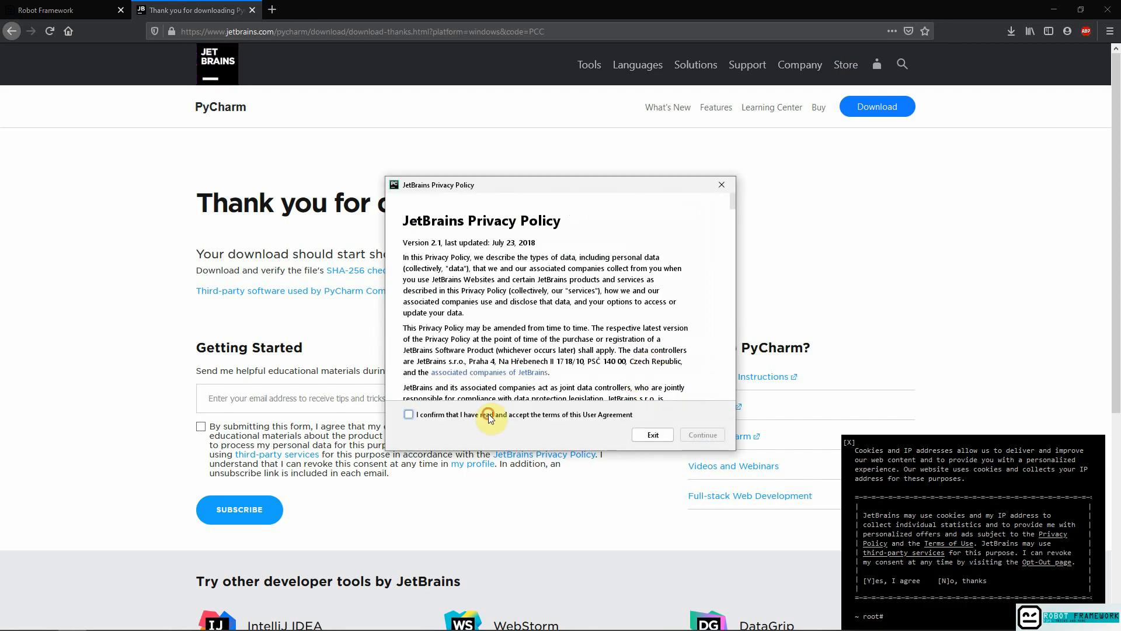
Accept the terms of the JetBrains user agreement and decline sending anonymous statistics.
left_click(488, 415)
scroll(663, 342, "down", 15)
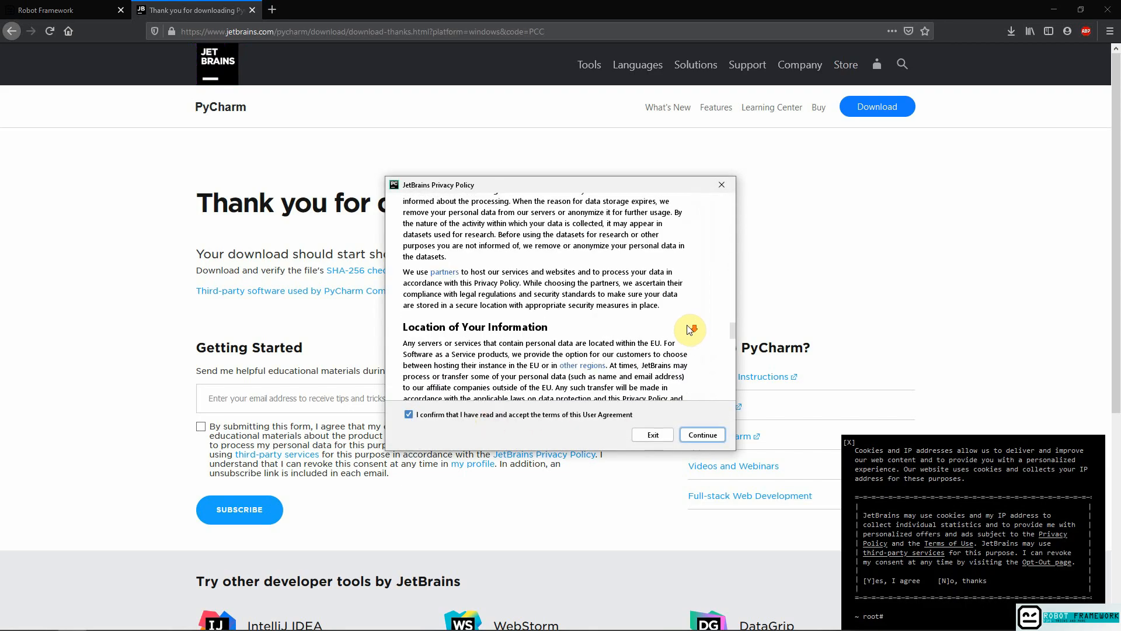
scroll(690, 329, "down", 10)
left_click(703, 436)
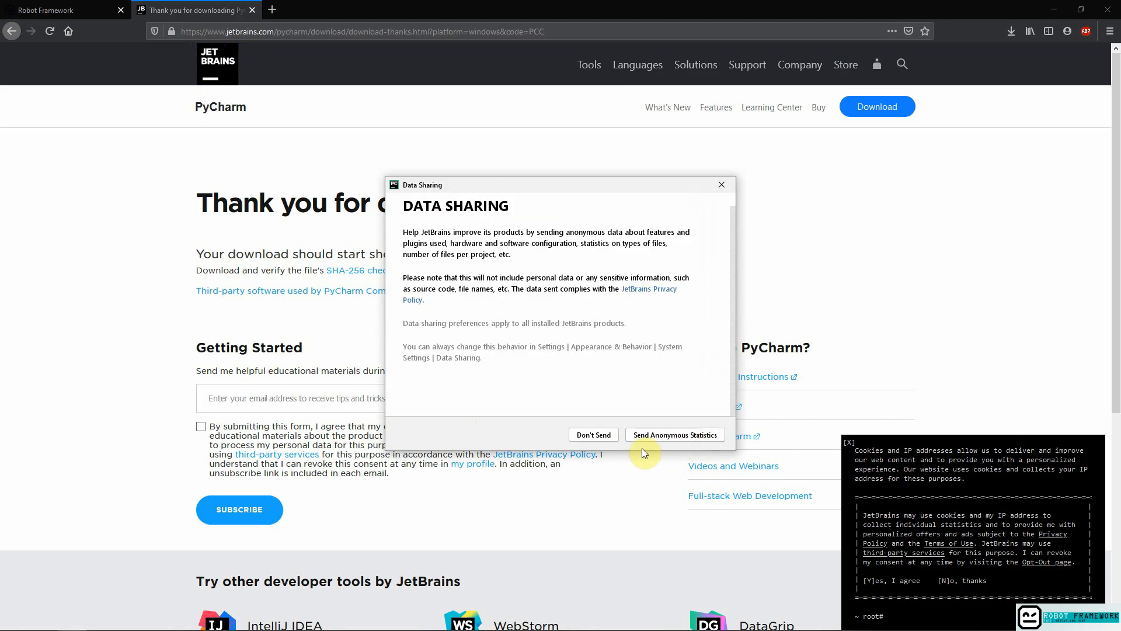
left_click(592, 434)
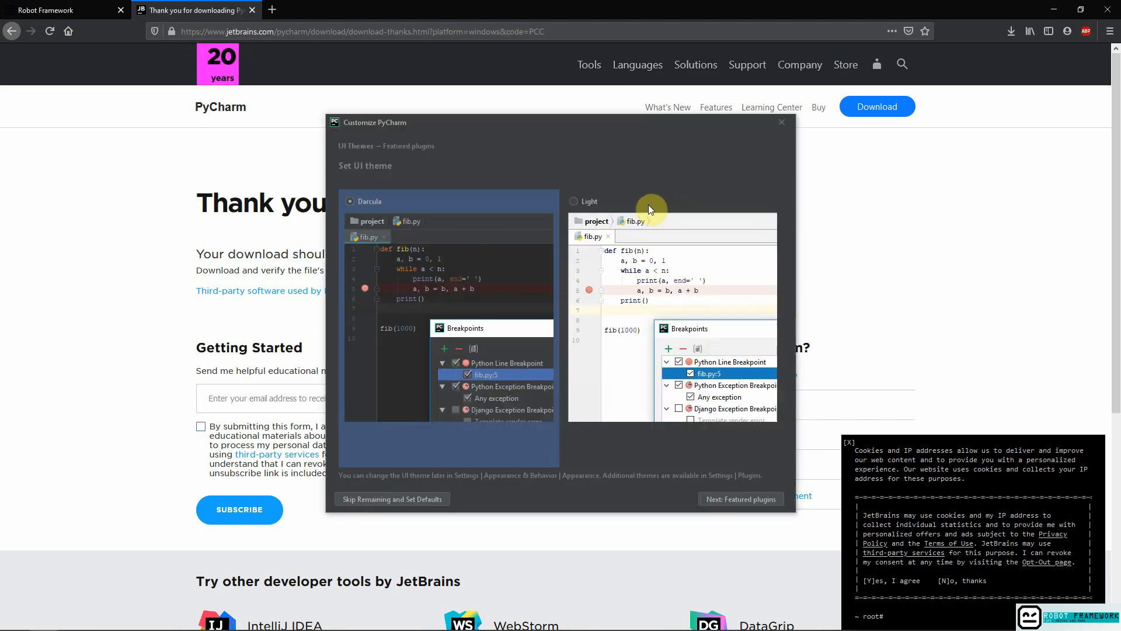
Compare the Light theme, choose the Darcula UI theme and skip the remaining customization with default settings.
left_click(623, 205)
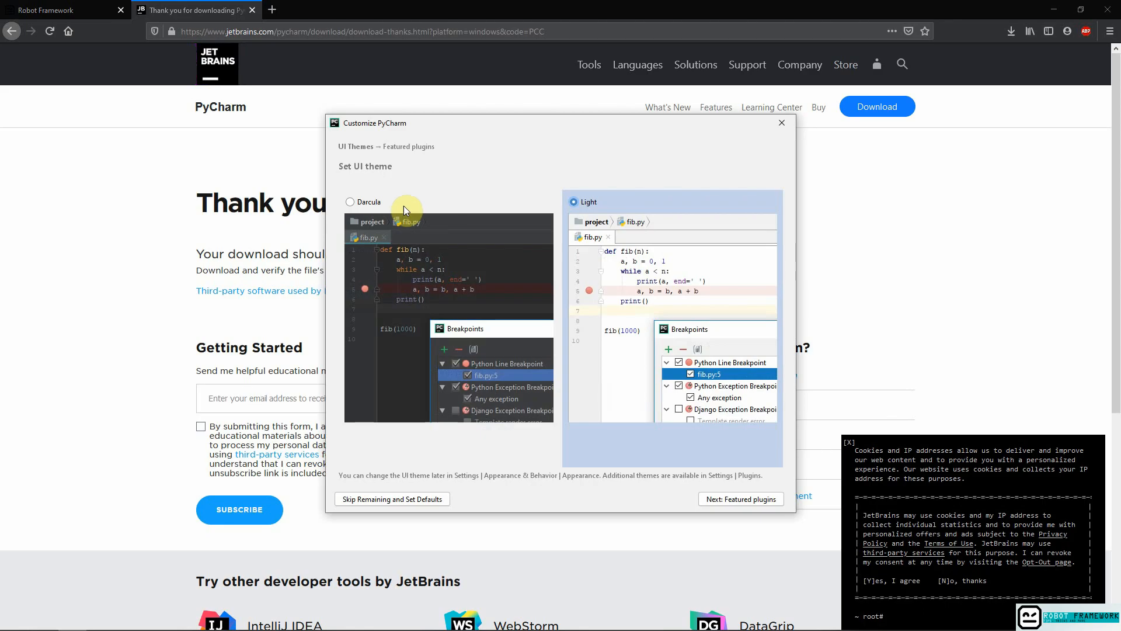
left_click(366, 202)
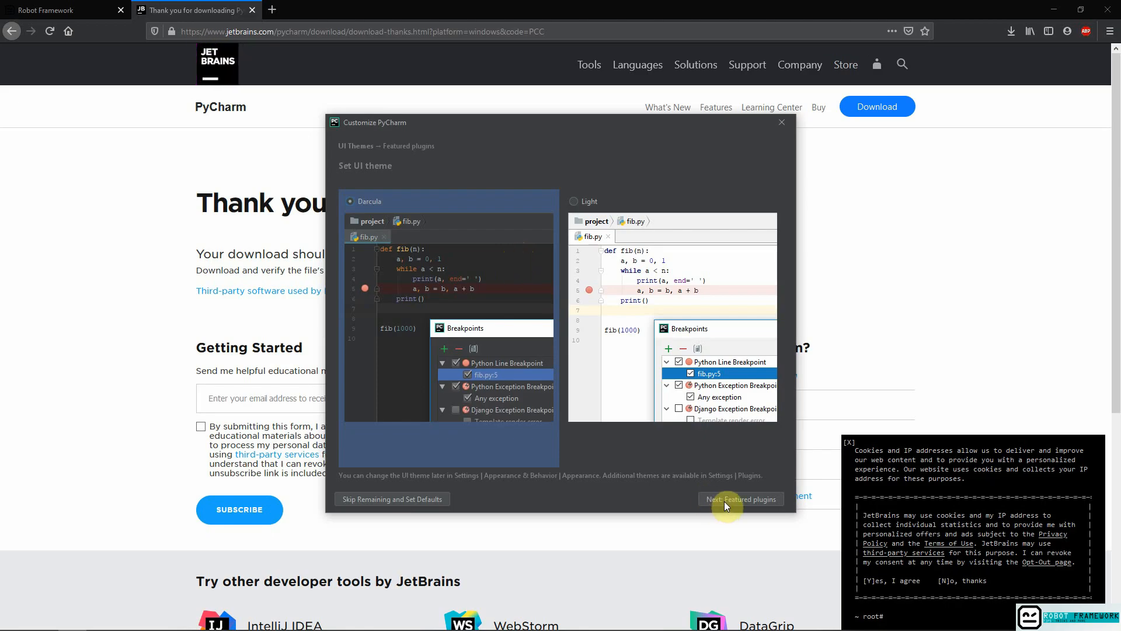
left_click(430, 499)
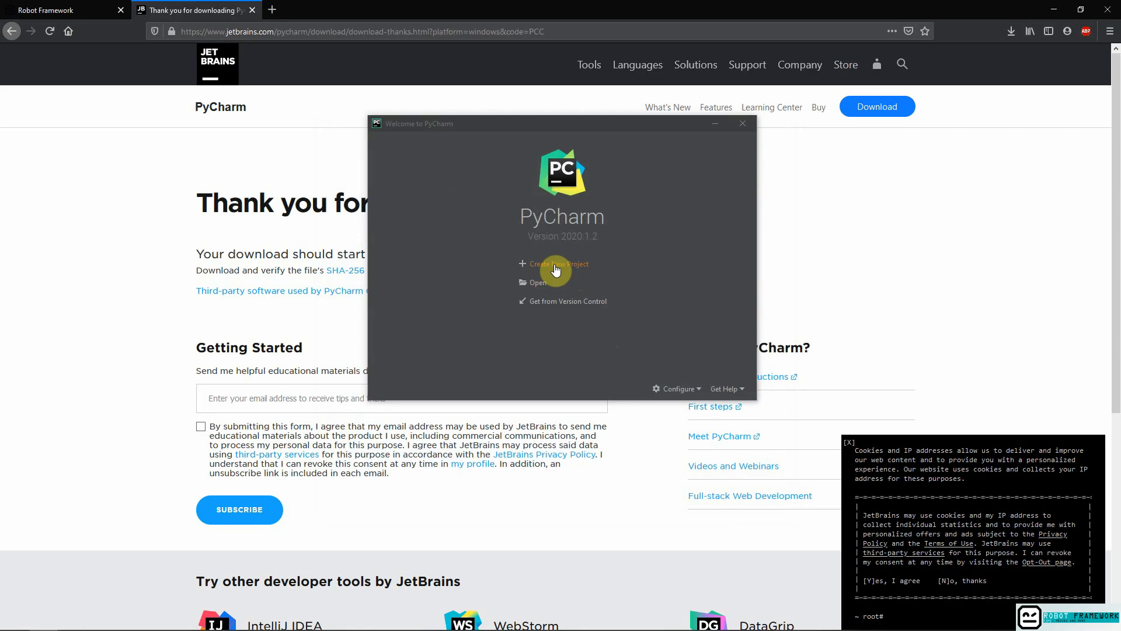
Start a new project and name its folder Testproject inside the default PycharmProjects location.
left_click(554, 267)
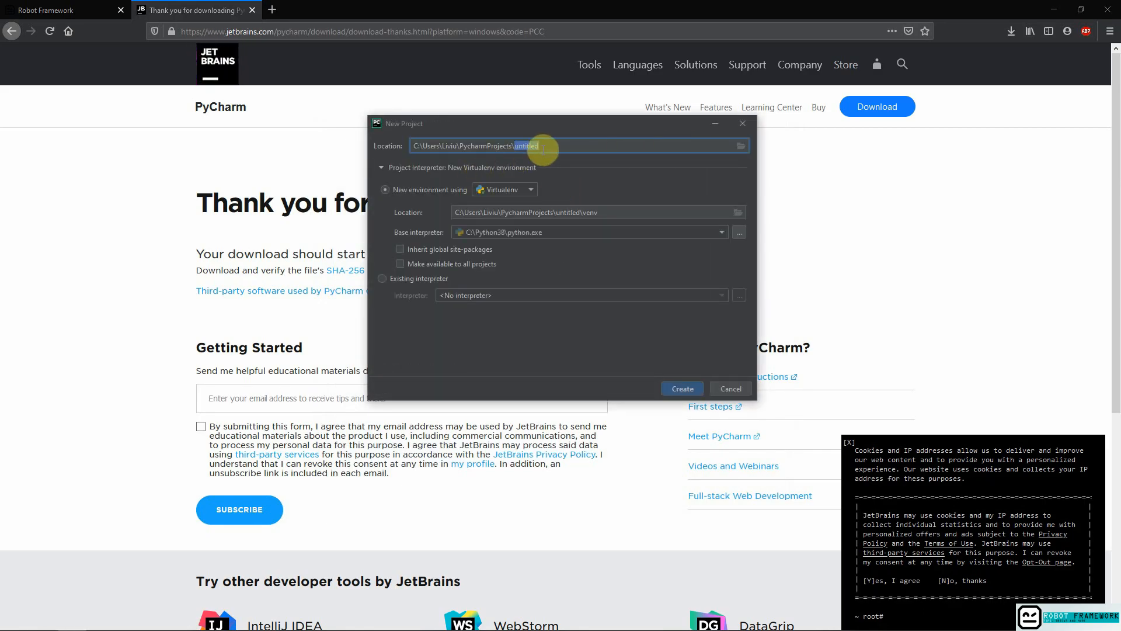
left_click_drag(562, 145, 517, 145)
type("Te")
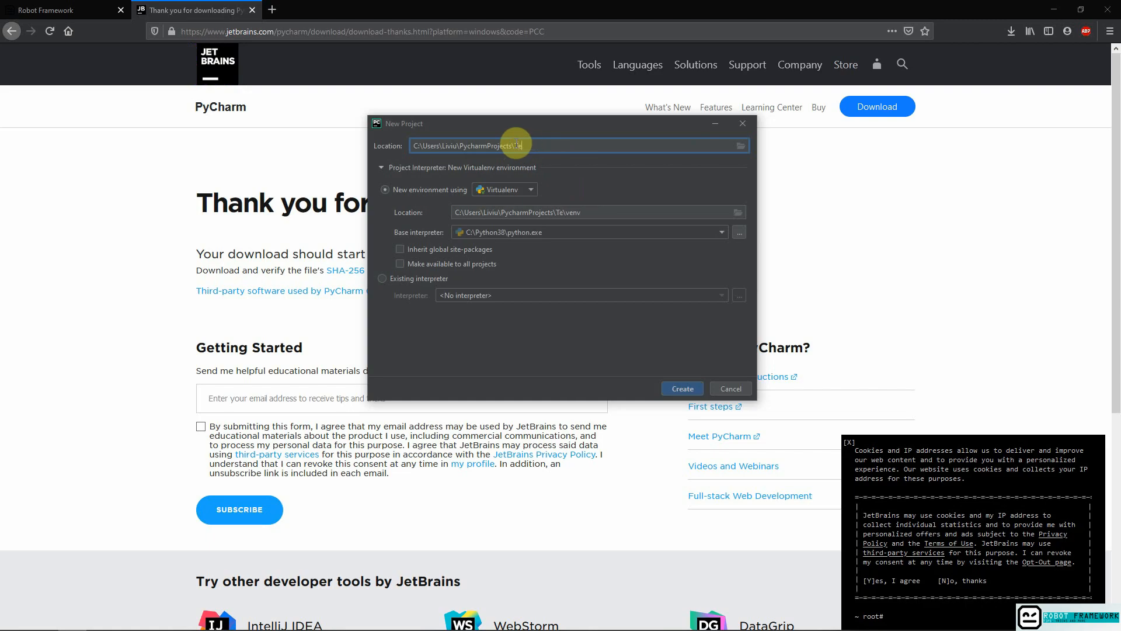
type("stproject")
Assign the system interpreter C:\Python38\python.exe as the project's existing interpreter and create the project.
left_click(532, 190)
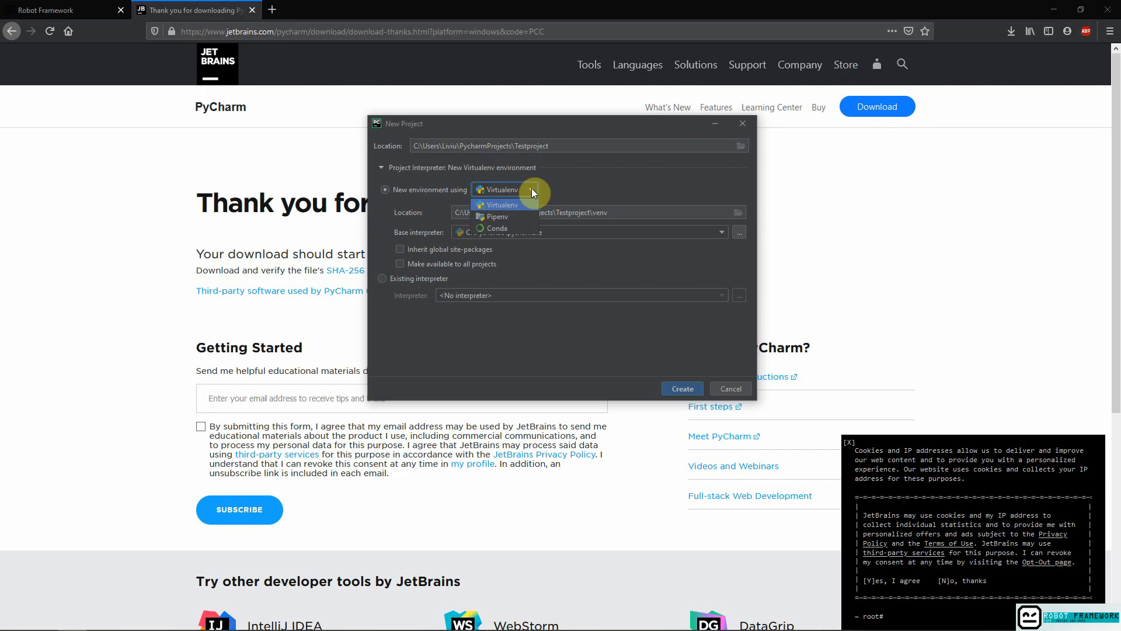
left_click(383, 279)
left_click(721, 294)
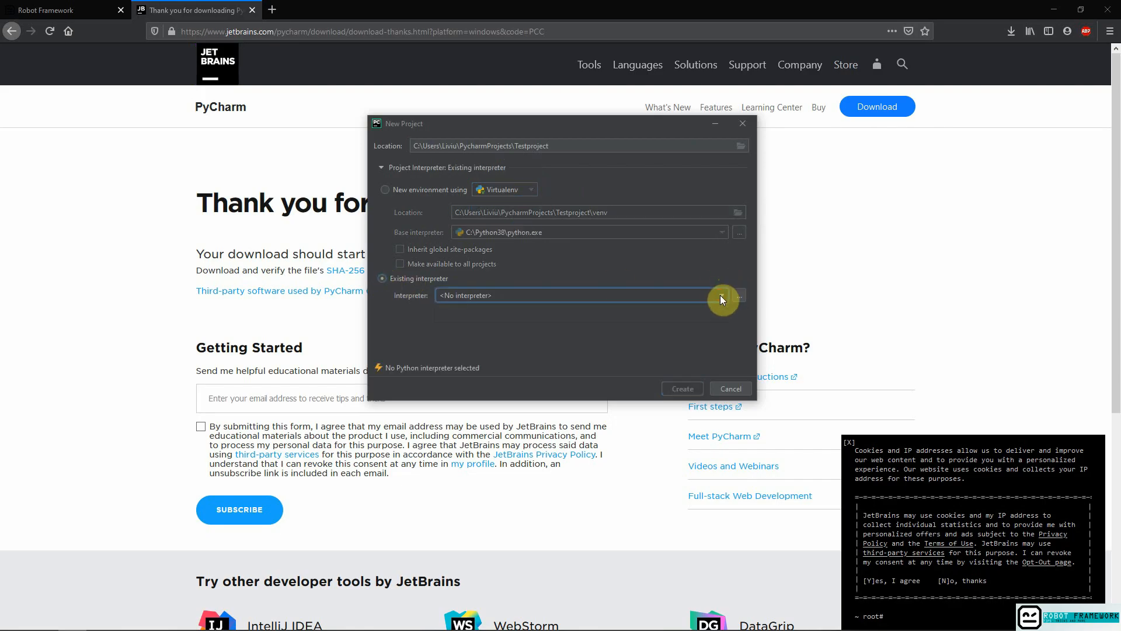
left_click(740, 296)
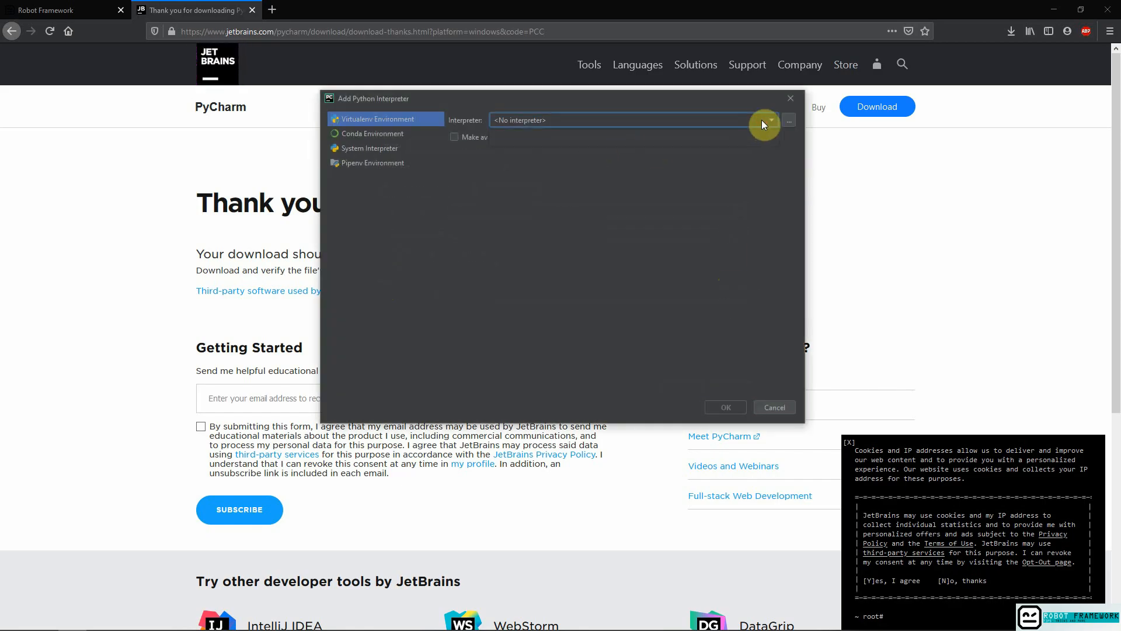
left_click(376, 149)
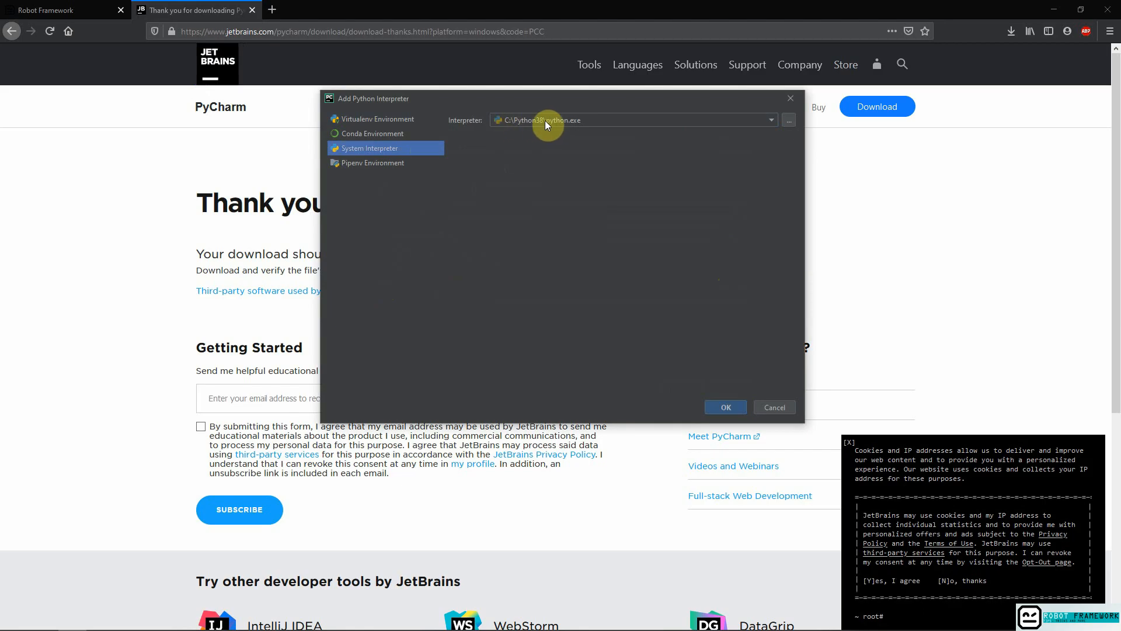
left_click(723, 402)
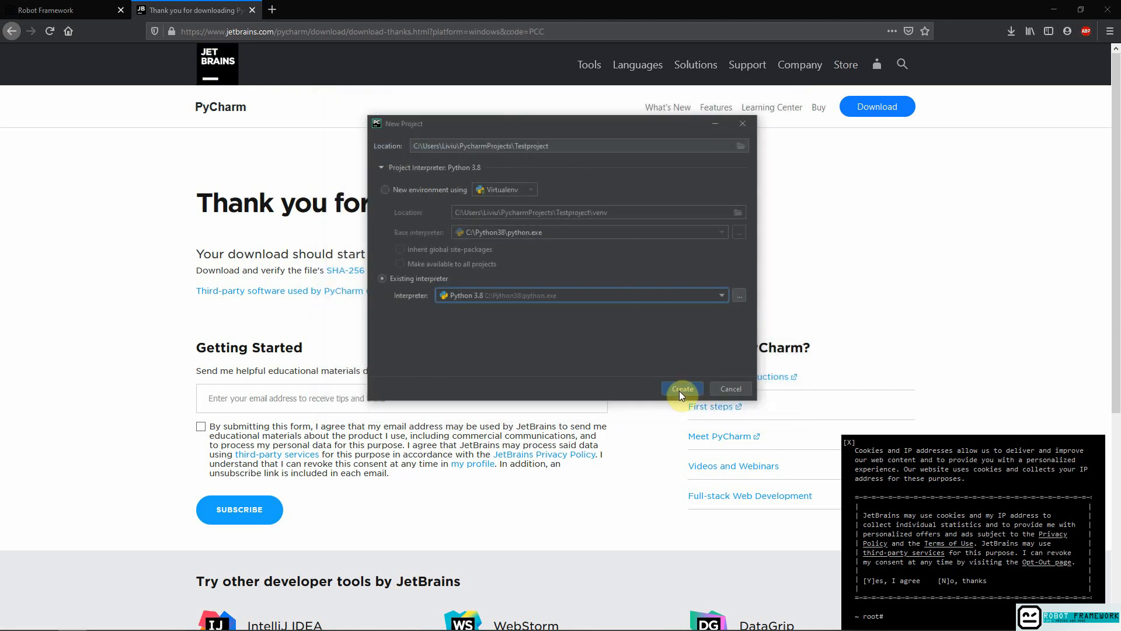
left_click(680, 388)
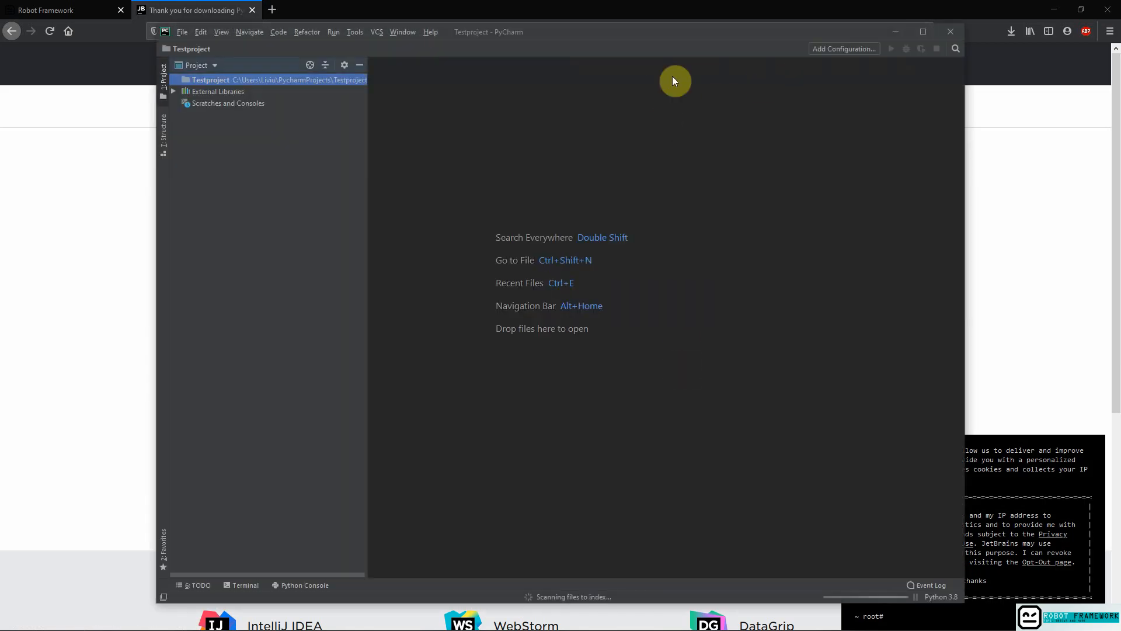
Maximize the project window and dismiss the Tip of the Day with Don't show tips enabled.
left_click(911, 32)
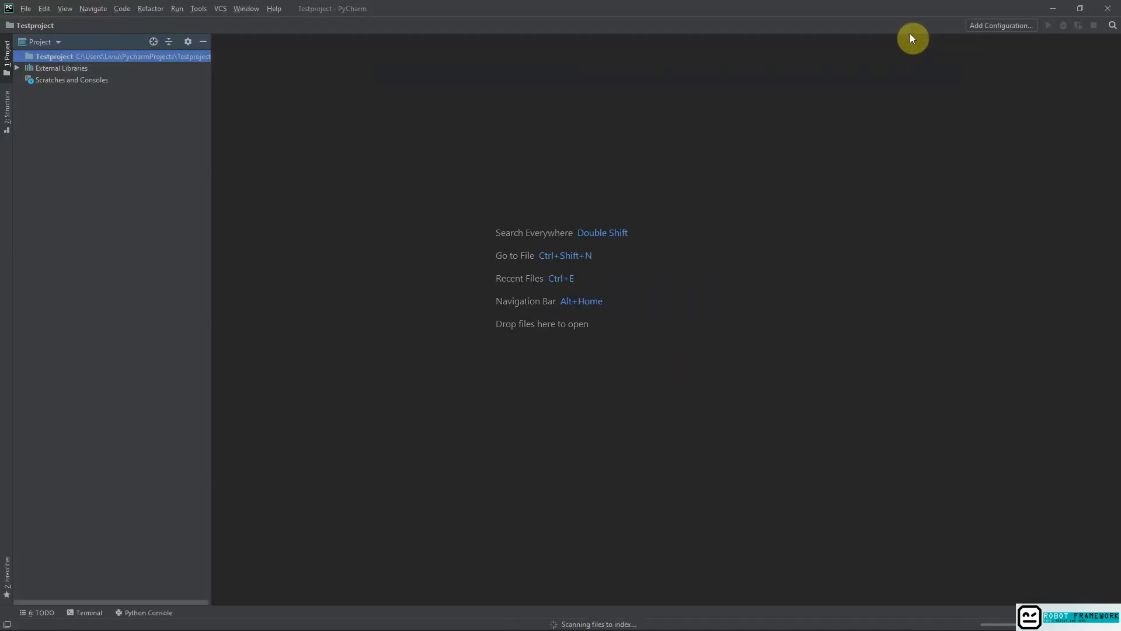
right_click(111, 57)
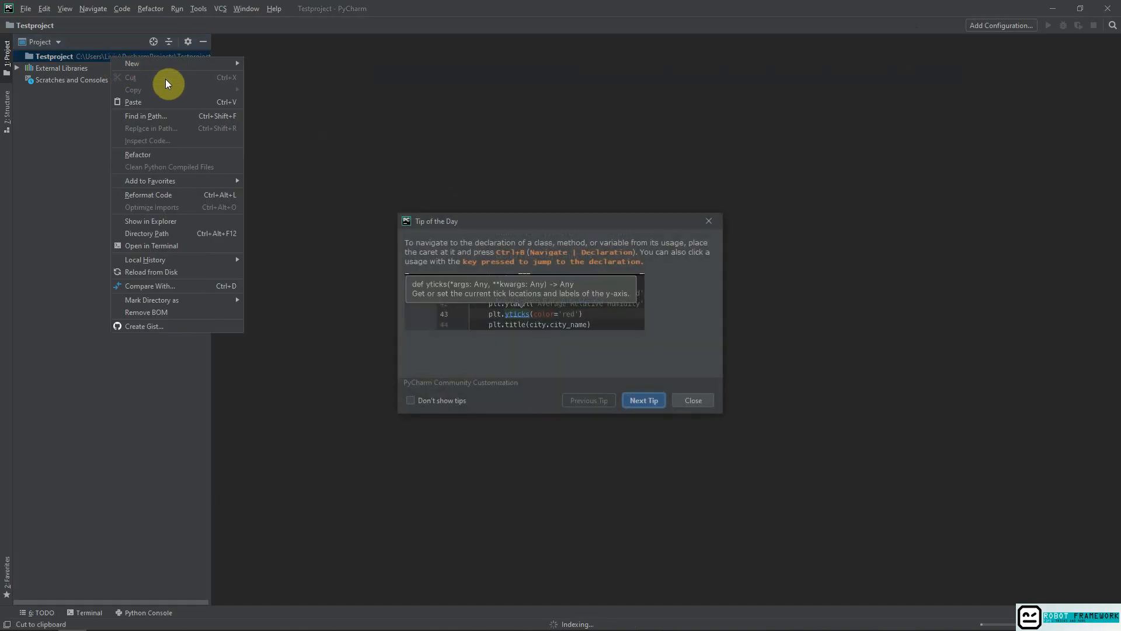
left_click(420, 400)
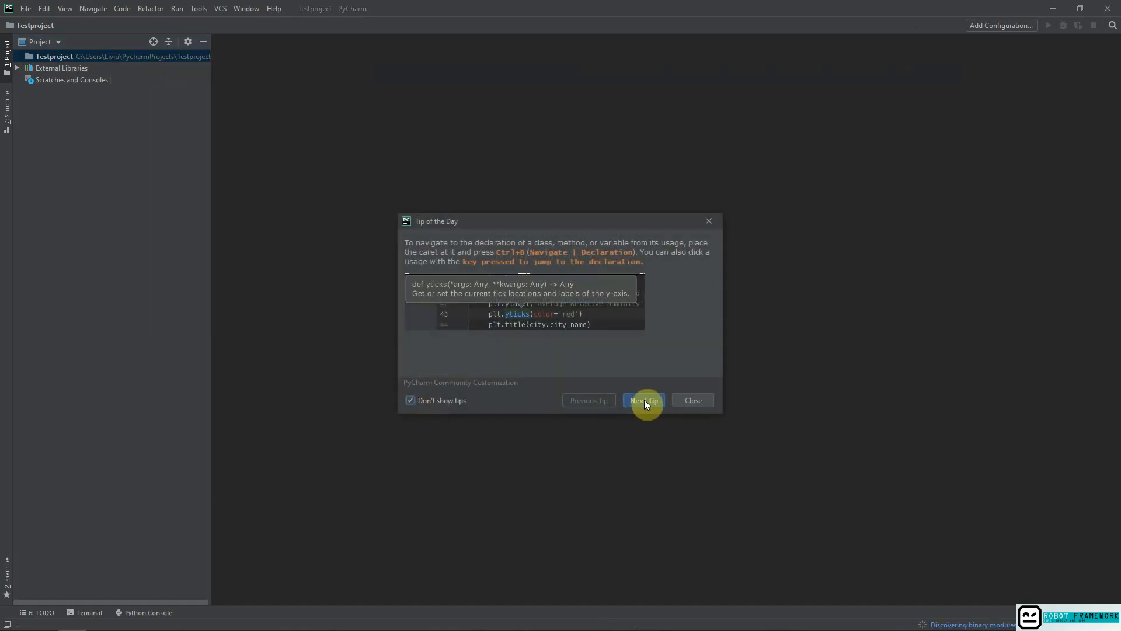
left_click(690, 400)
Create a new file named Test.robot in the Testproject folder.
right_click(130, 58)
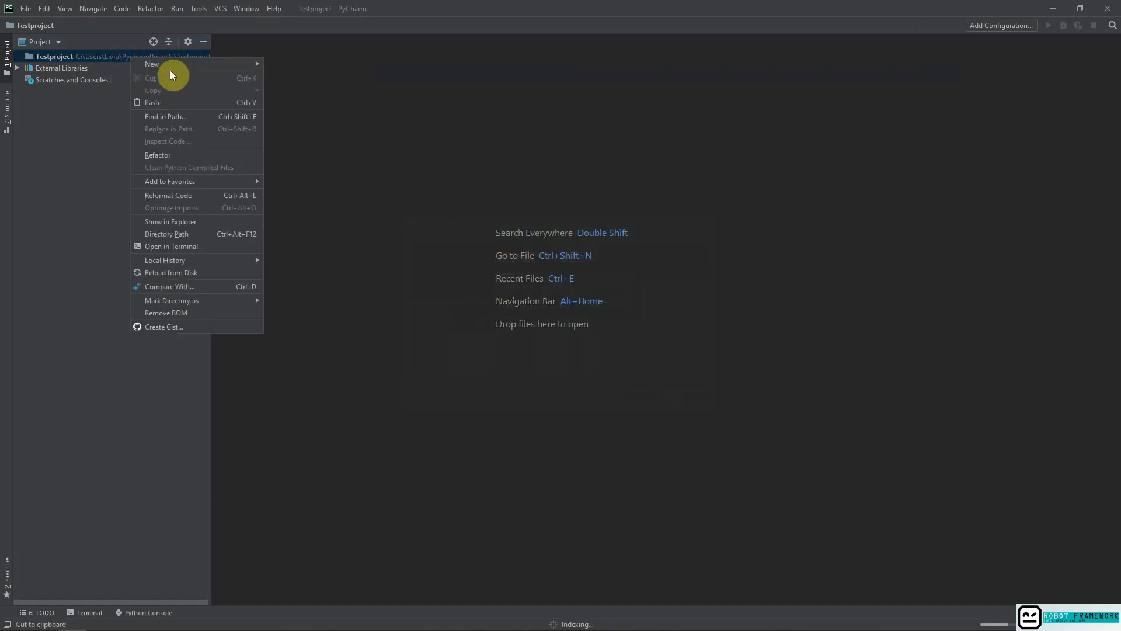
mouse_move(171, 65)
left_click(314, 65)
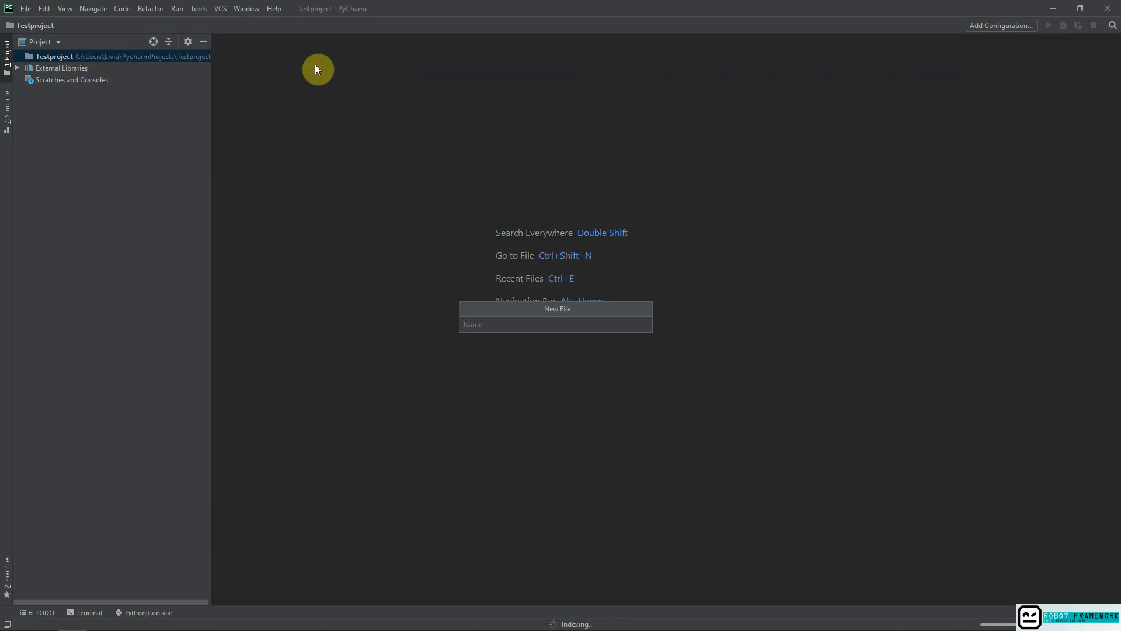
type("Test.robot")
key("Return")
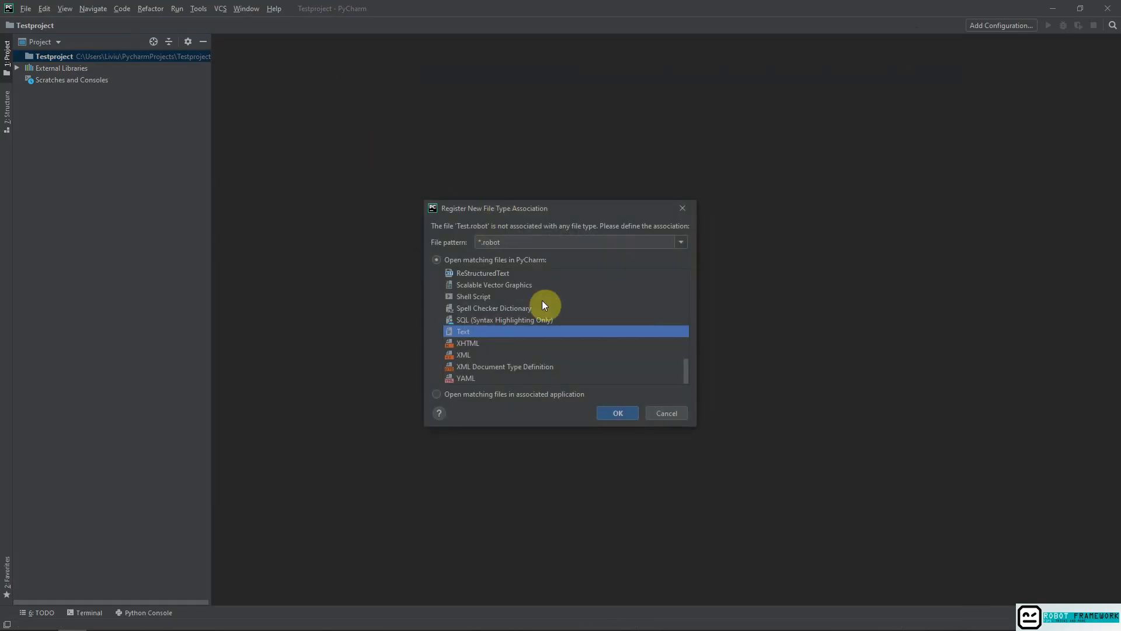
Review the available file types and register the *.robot pattern to open as Text in PyCharm.
scroll(545, 331, "up", 10)
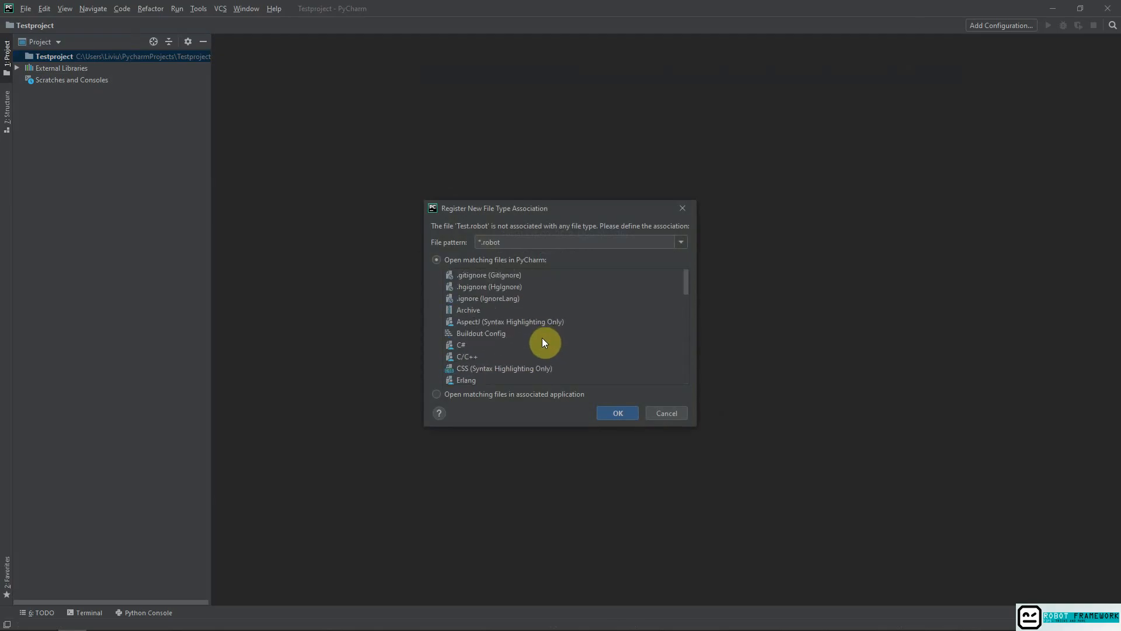
scroll(541, 337, "down", 8)
left_click(617, 414)
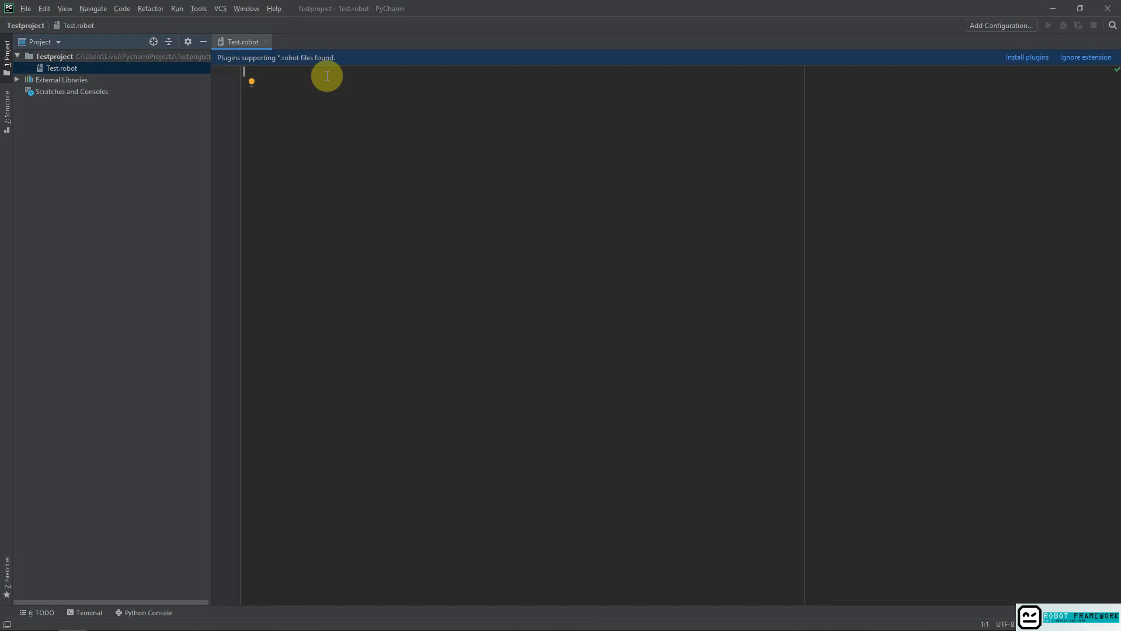
Write the section header *** Settings *** on line 1 of Test.robot and add two line breaks after it.
type("*** S")
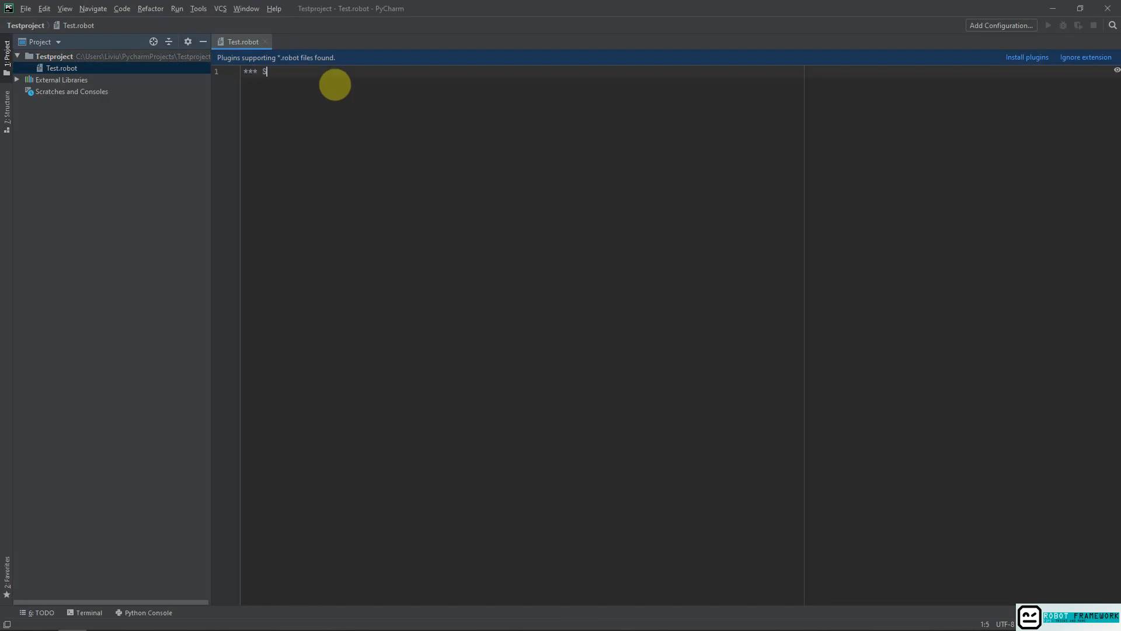
type("ettings ***")
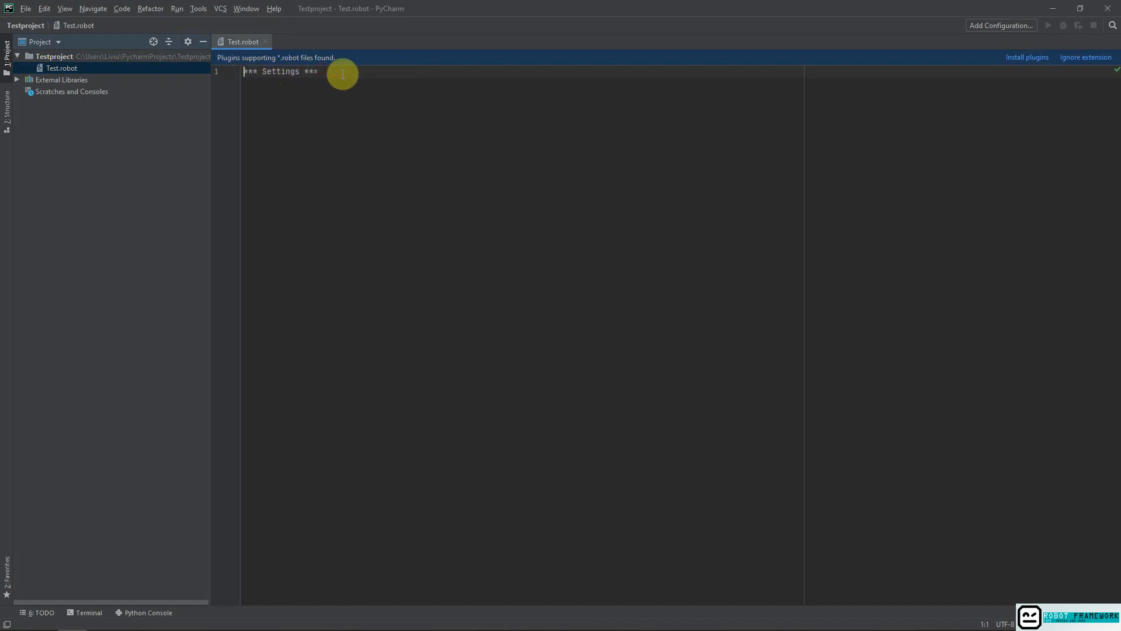
key("Return")
key("Return")
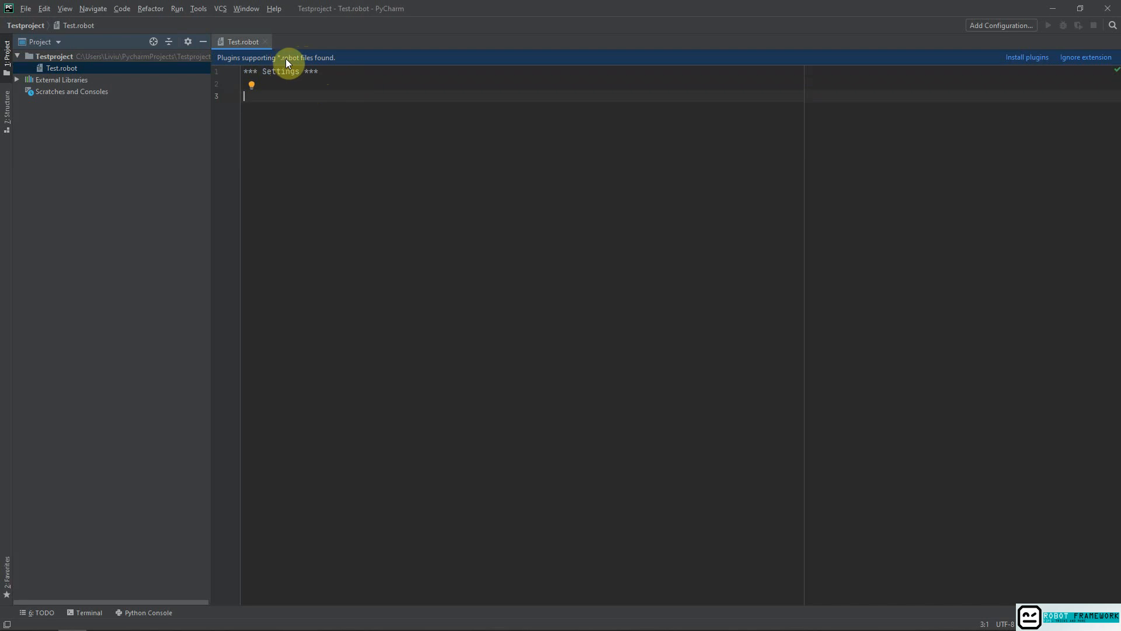
Review the suggested plugins for *.robot files, read the IntelliBot description and dismiss the suggestions without installing.
left_click(1033, 59)
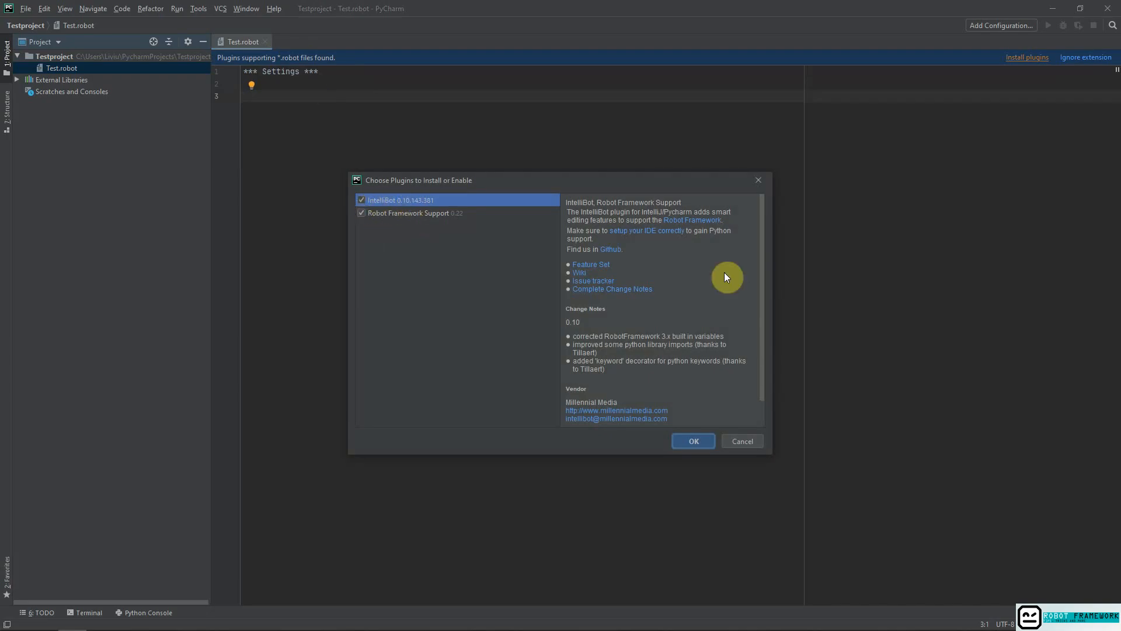
scroll(725, 272, "down", 3)
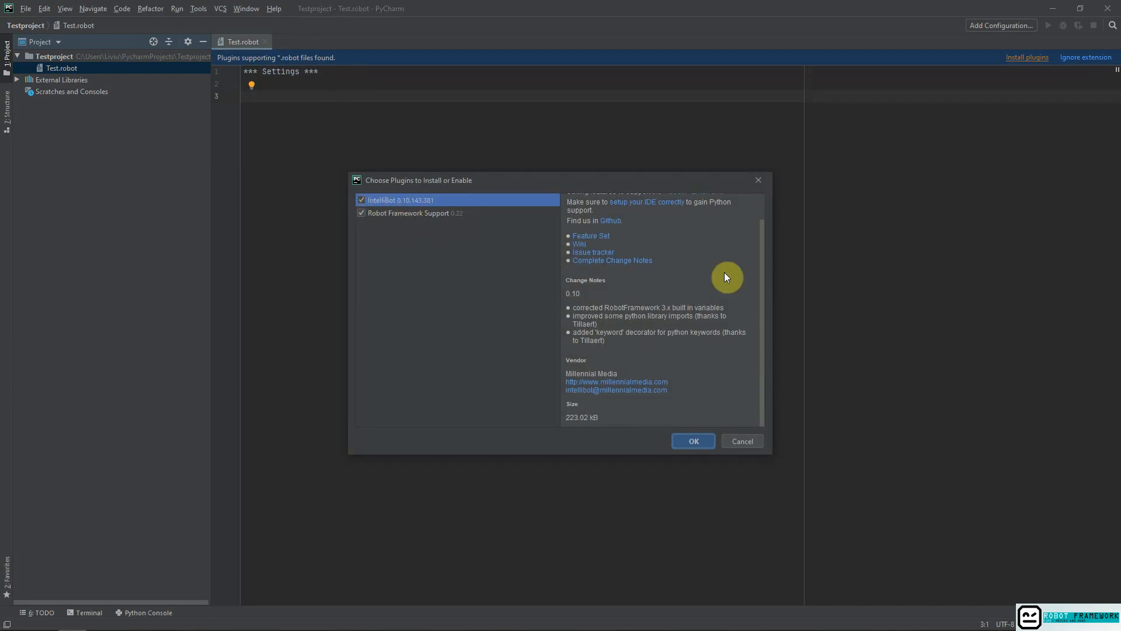
scroll(724, 273, "up", 3)
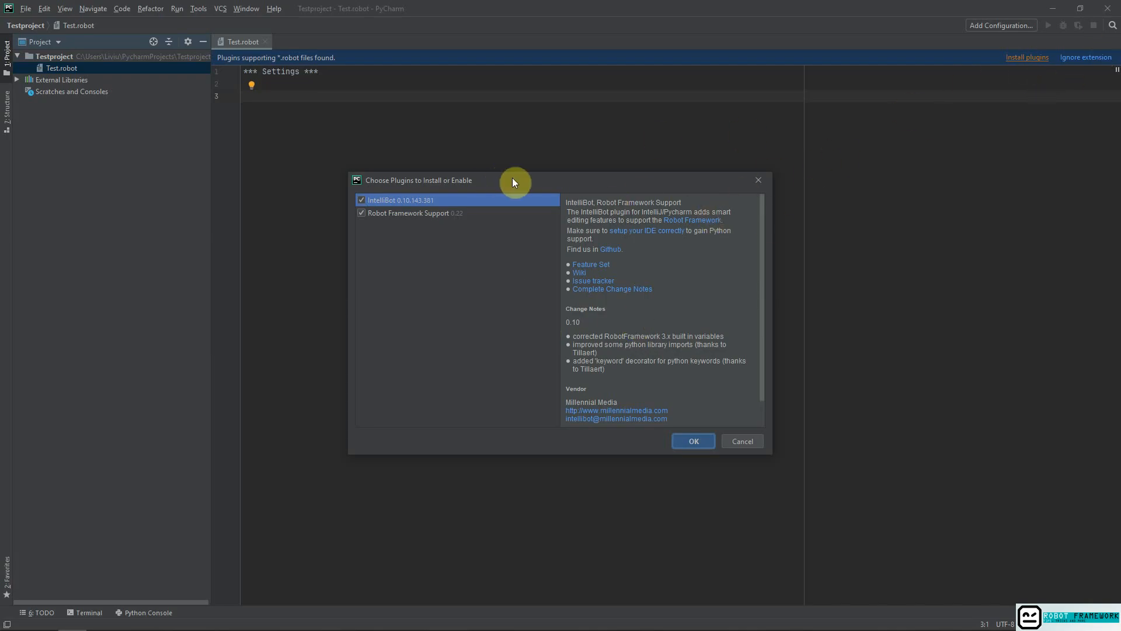
left_click(758, 180)
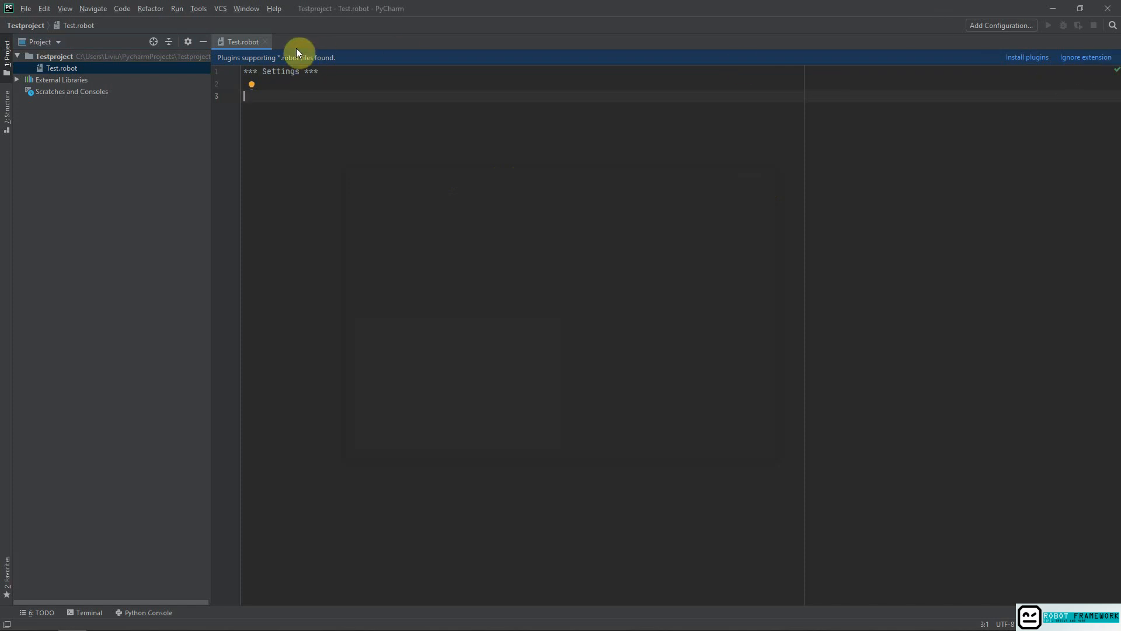
Search the plugin marketplace in the IDE settings for "intel".
left_click(26, 8)
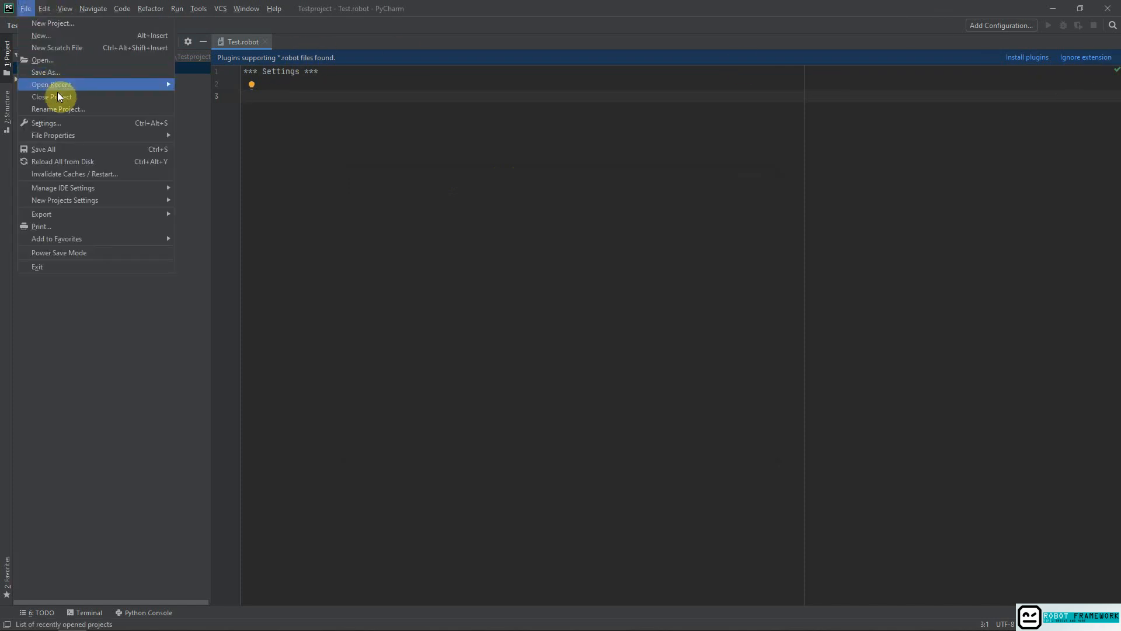
left_click(58, 123)
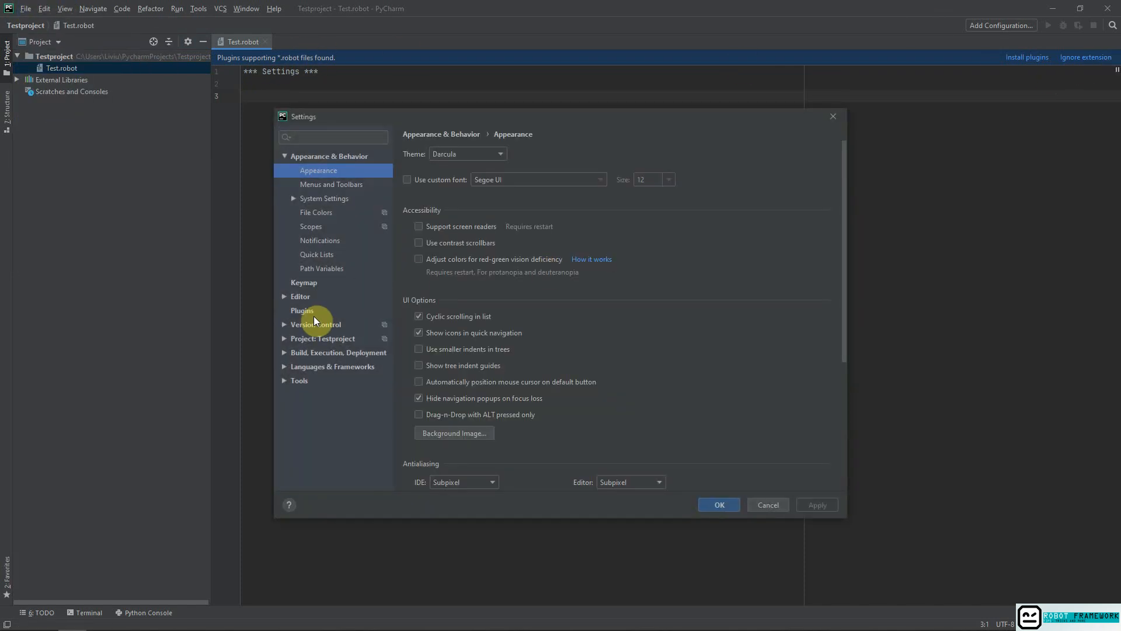
left_click(307, 313)
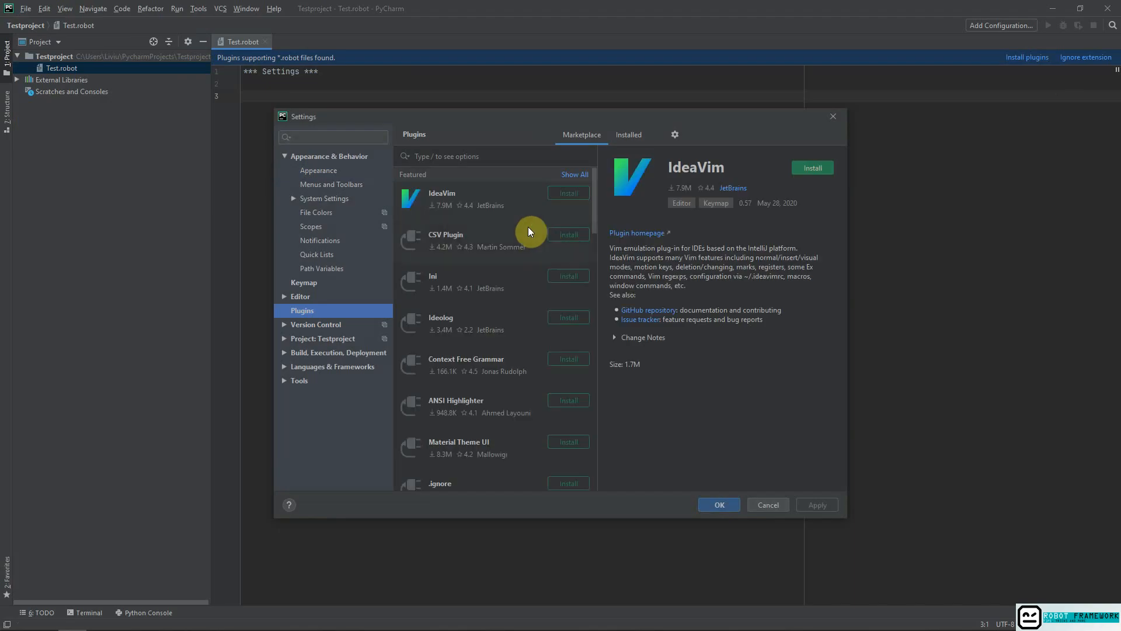
left_click(520, 153)
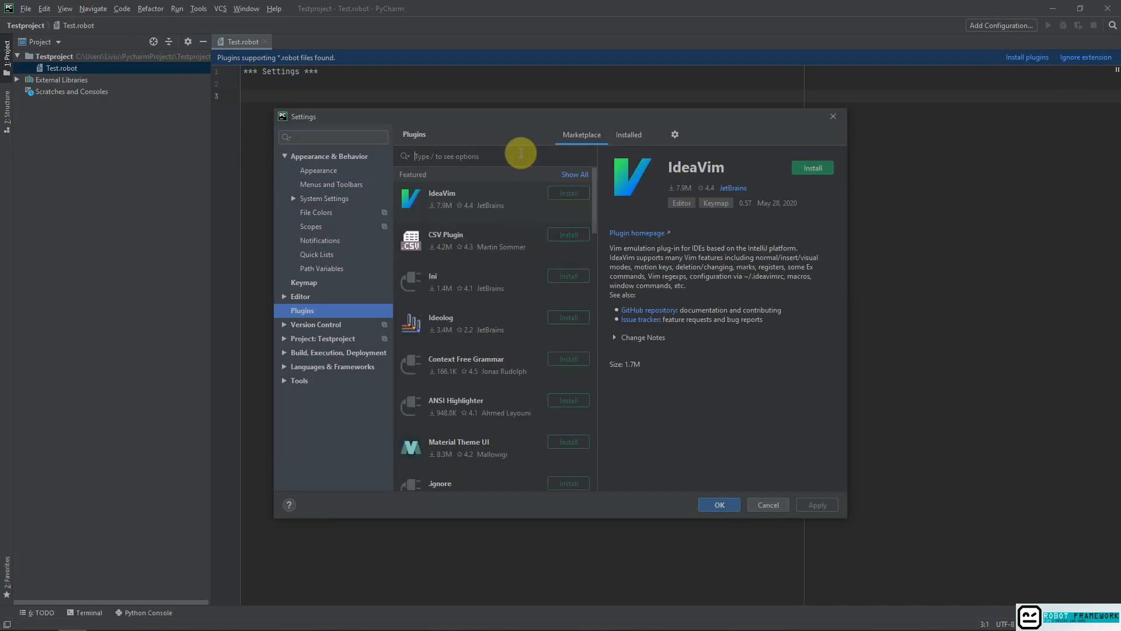
type("inte")
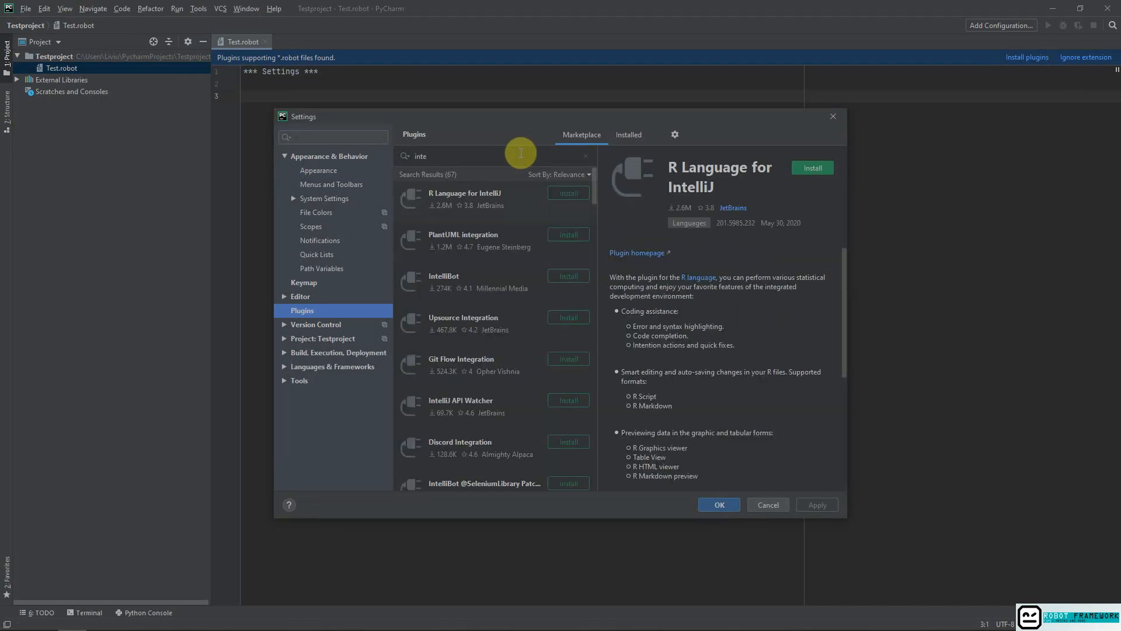
type("l")
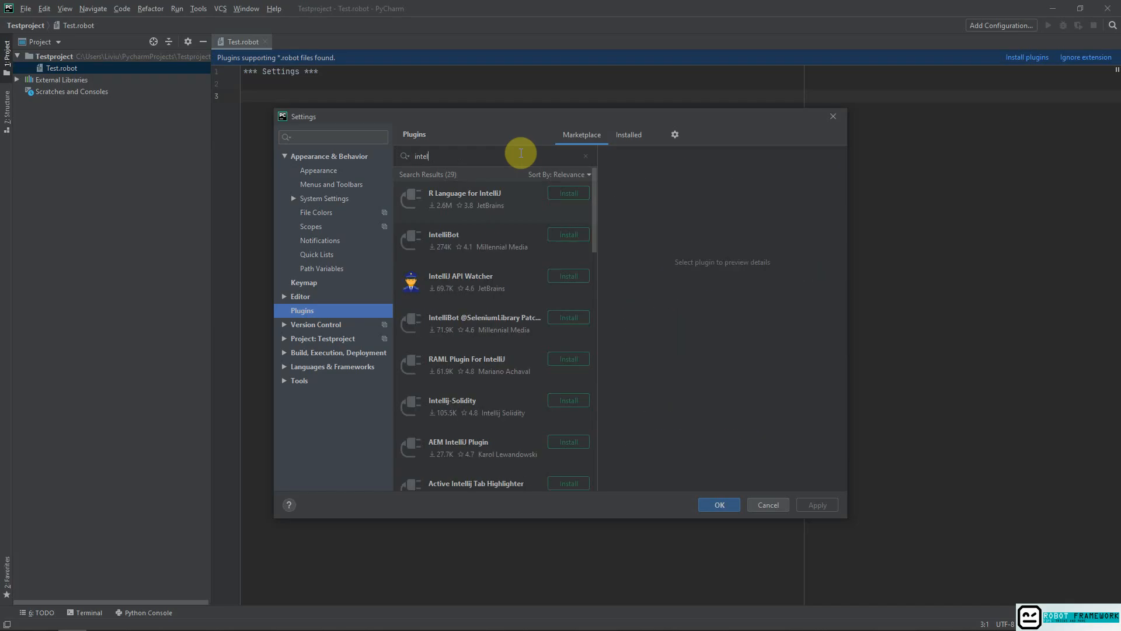
Install the IntelliBot plugin by Millennial Media, accept the third-party privacy note and restart the IDE.
left_click(476, 240)
left_click(568, 235)
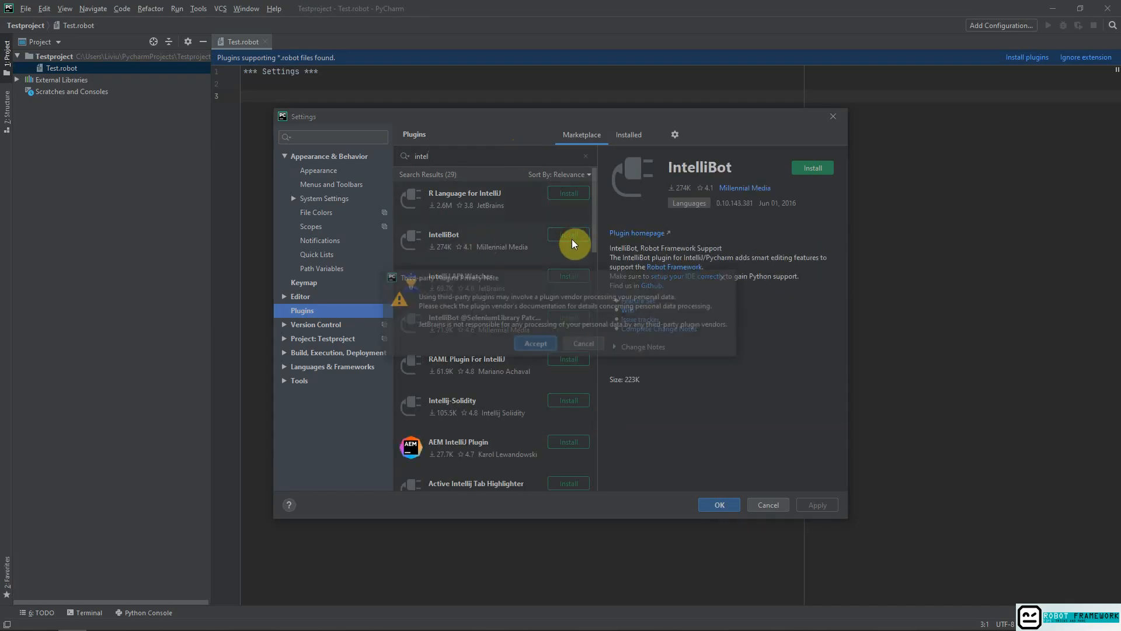
left_click(537, 341)
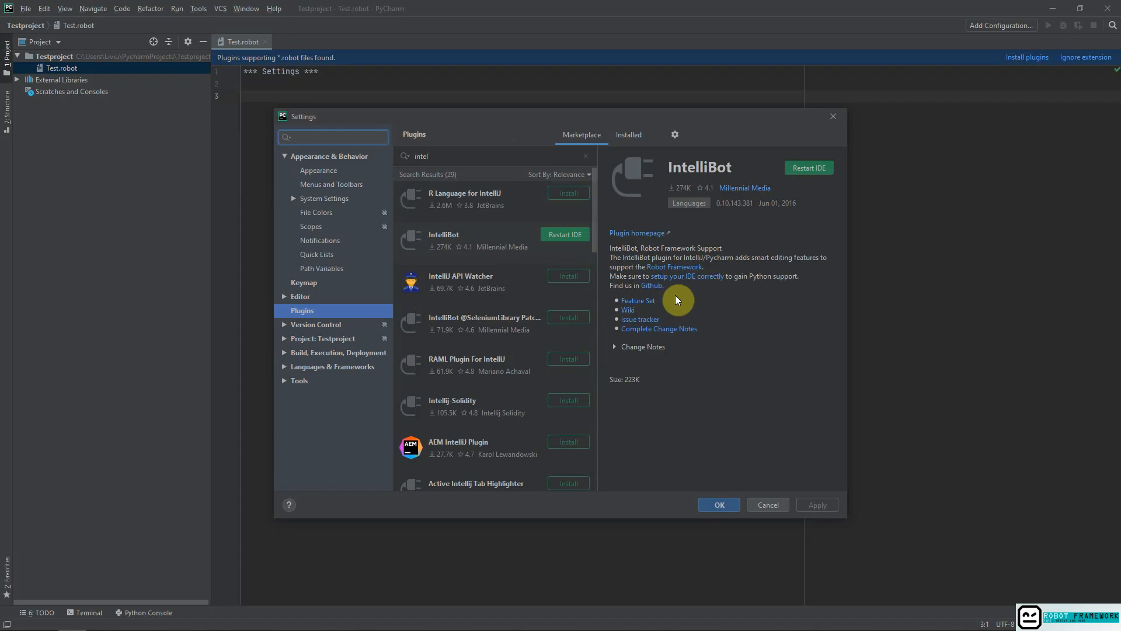
left_click(571, 233)
left_click(535, 334)
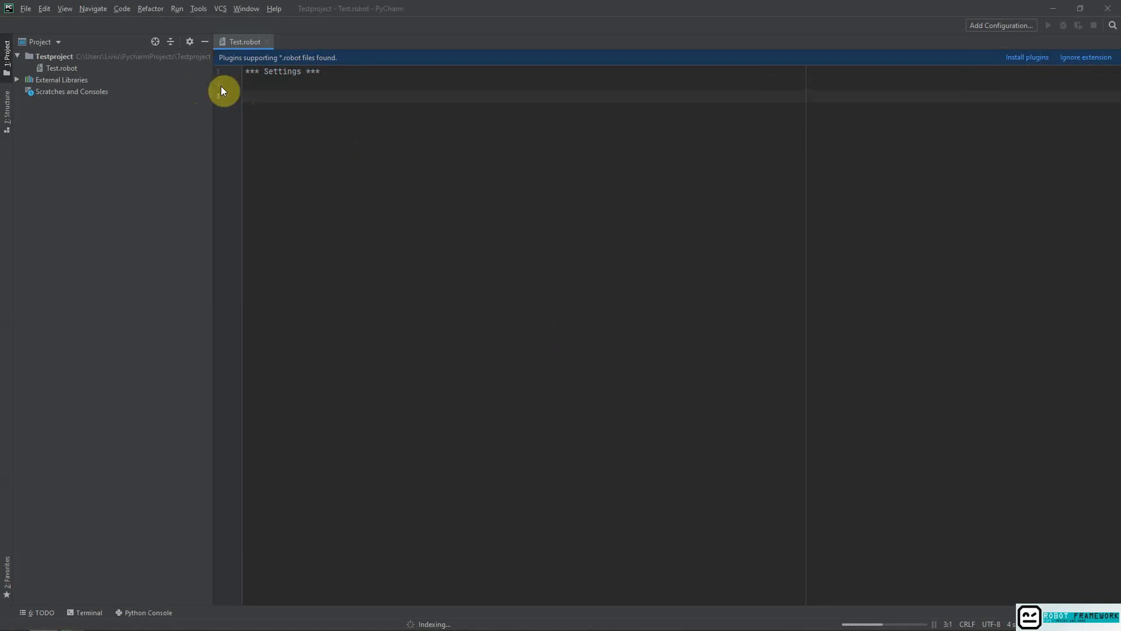
Add a *** Test Cases *** section below the Settings header in Test.robot using code completion.
right_click(62, 58)
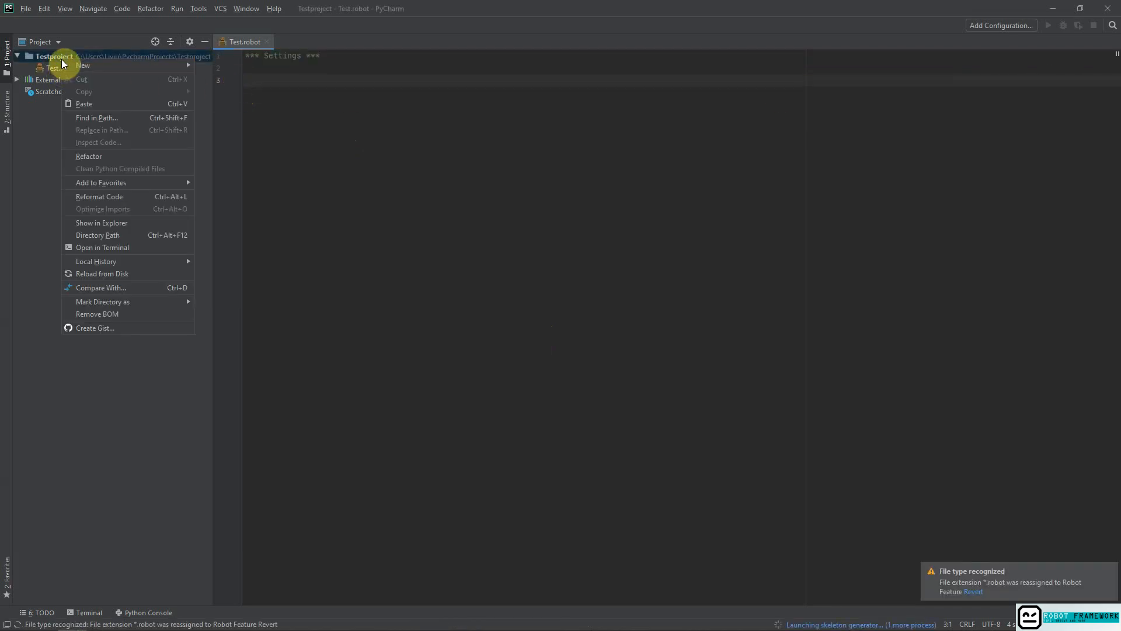
left_click(59, 68)
left_click(394, 77)
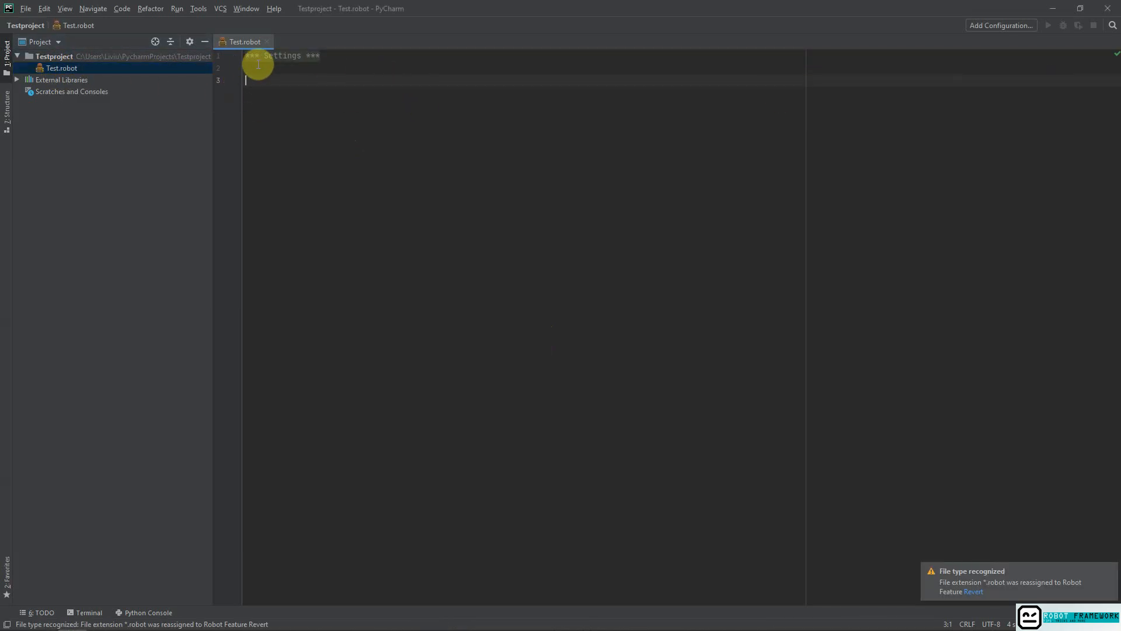
left_click(344, 56)
key("Return")
key("Return")
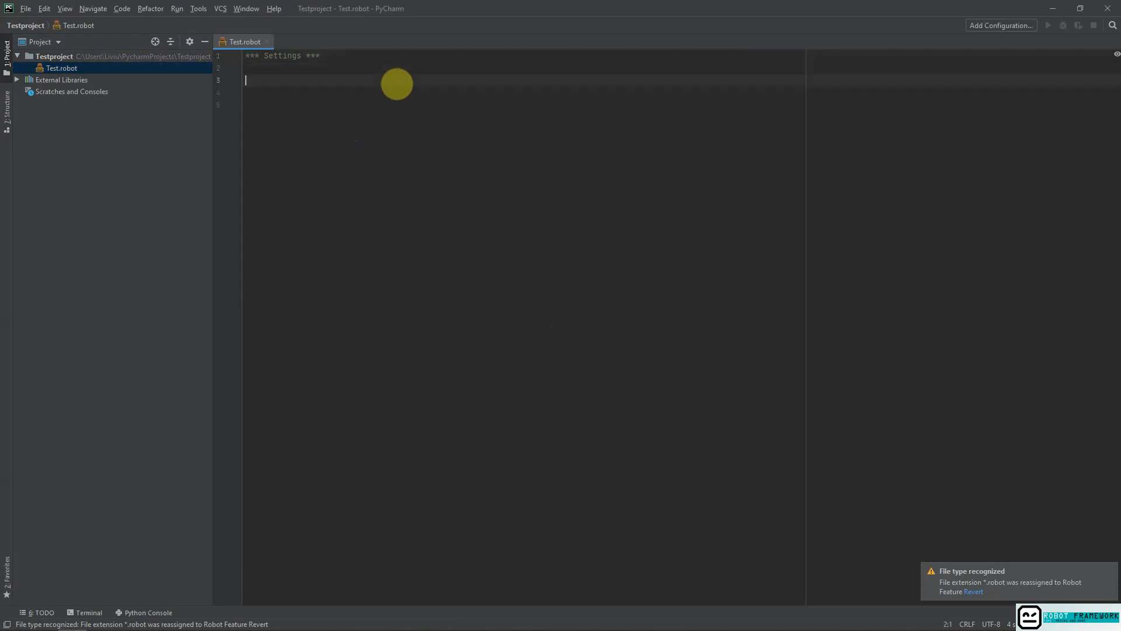
type("Tes")
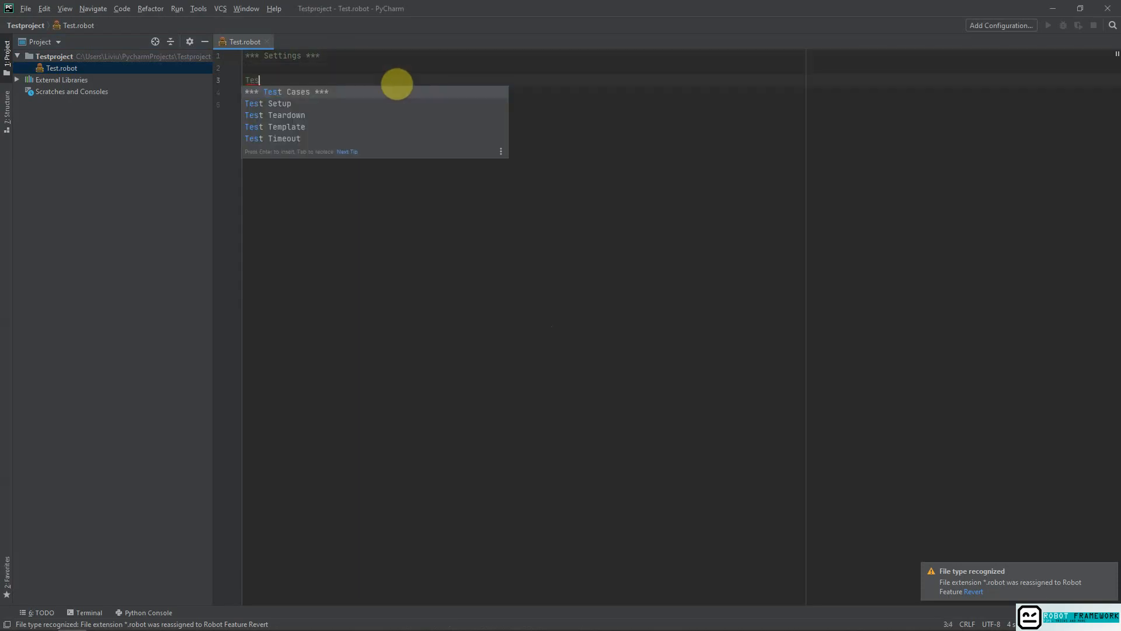
key("Return")
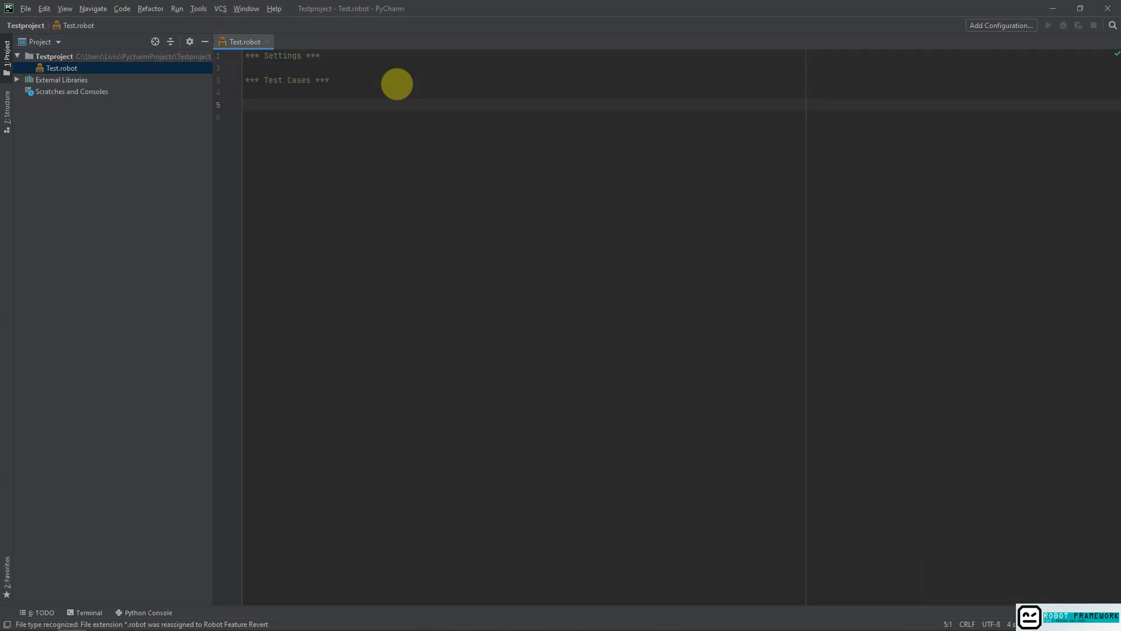
Browse the completion suggestions for "Key" and insert a *** Keywords *** section below the Test Cases header.
type("Key")
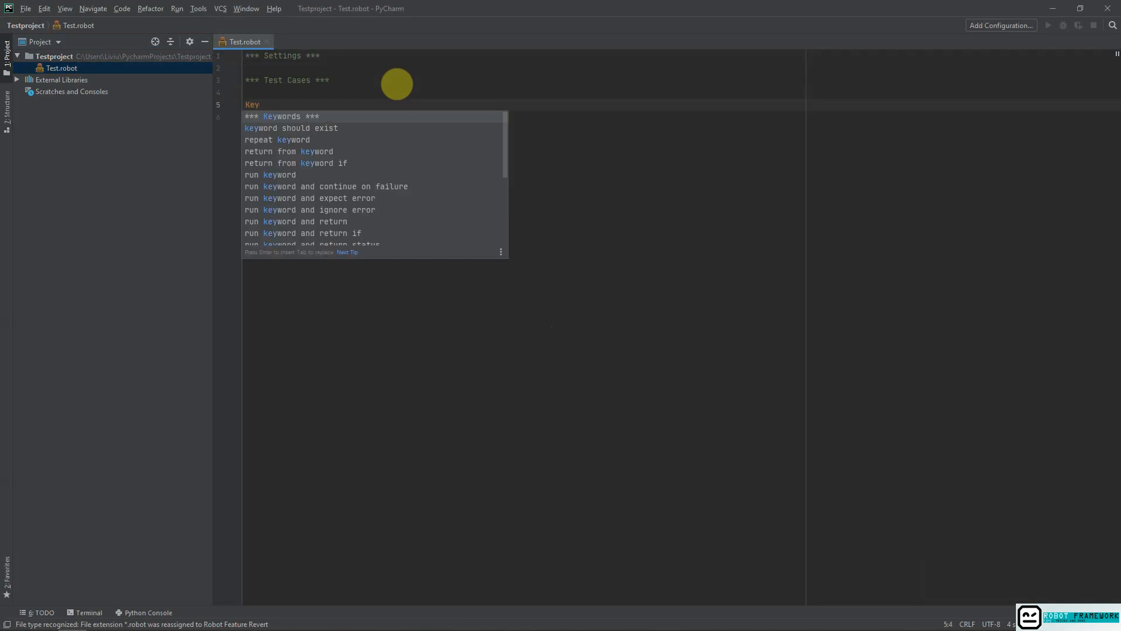
key("Down")
key("Down")
key("Down")
key("Down")
key("Down")
key("Down")
key("Down")
key("Down")
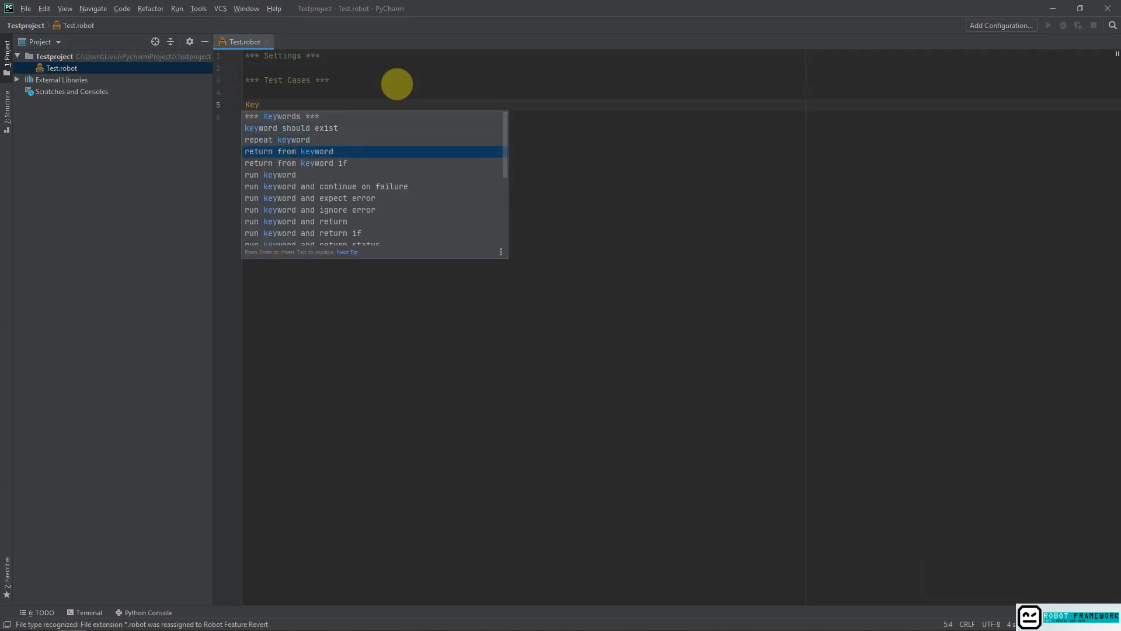
key("Down")
key("Down")
key("Down")
key("Down")
key("Down")
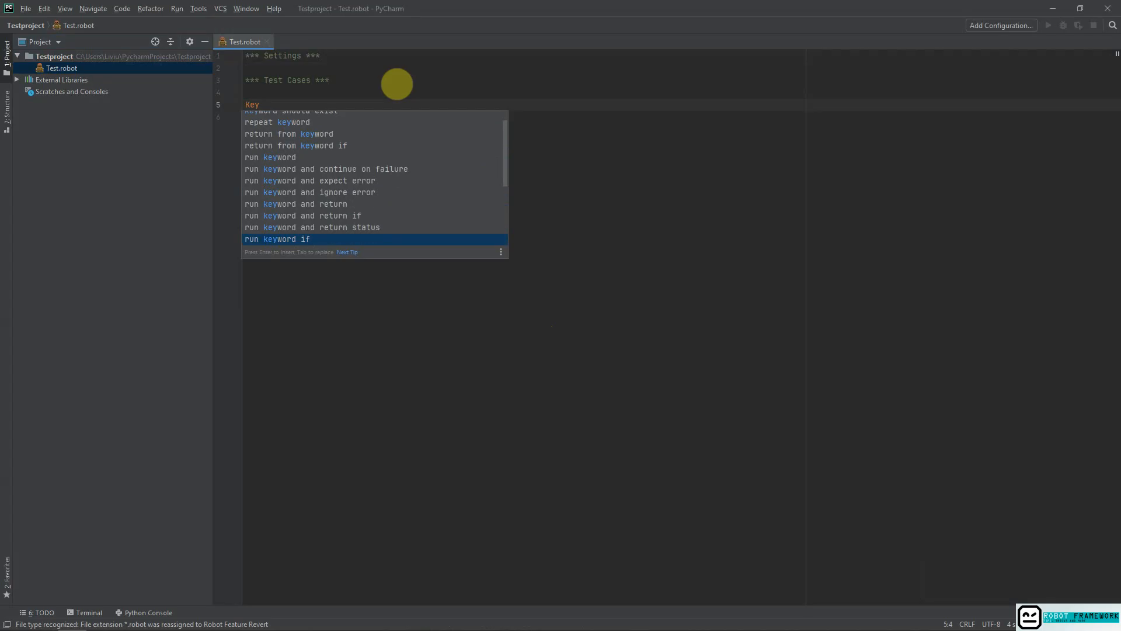
key("Up")
key("Up")
key("Up")
key("Up")
key("Up")
key("Up")
key("Up")
key("Up")
key("Up")
key("Up")
key("Up")
key("Up")
key("Up")
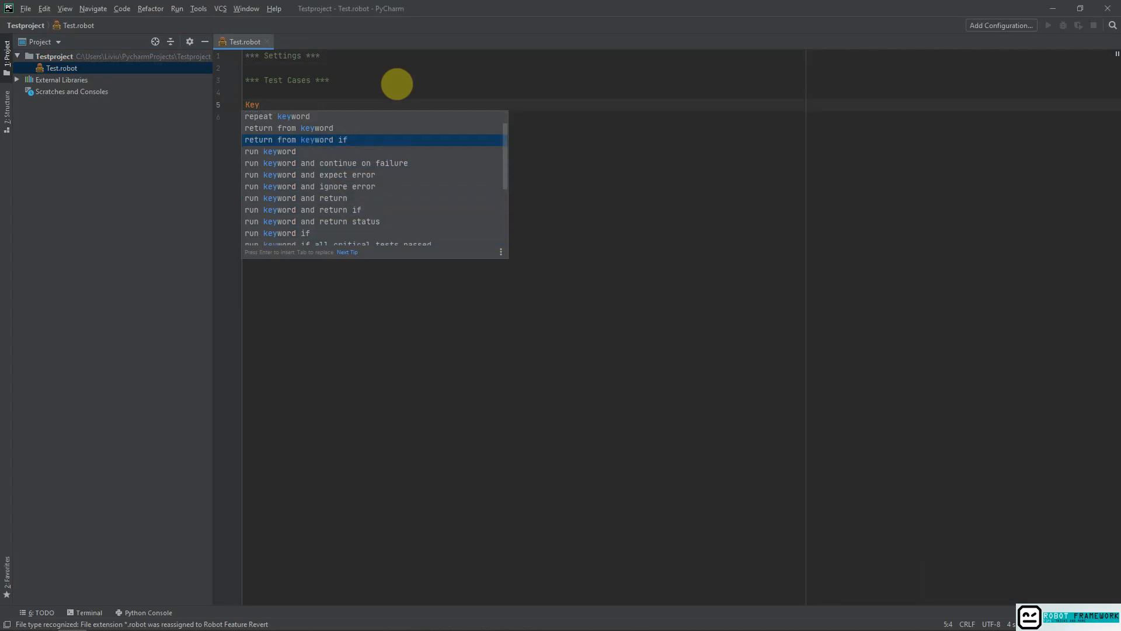
key("Return")
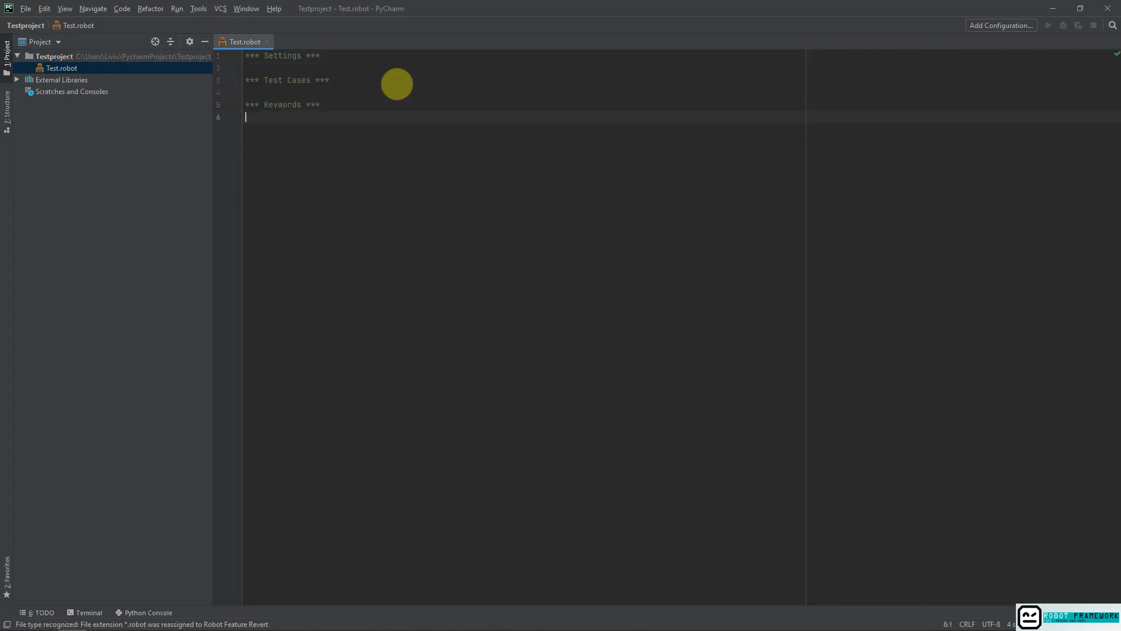
Insert an indented "run keyword and return" line under the Keywords header and begin a placeholder argument after it.
key("Tab")
type("Run")
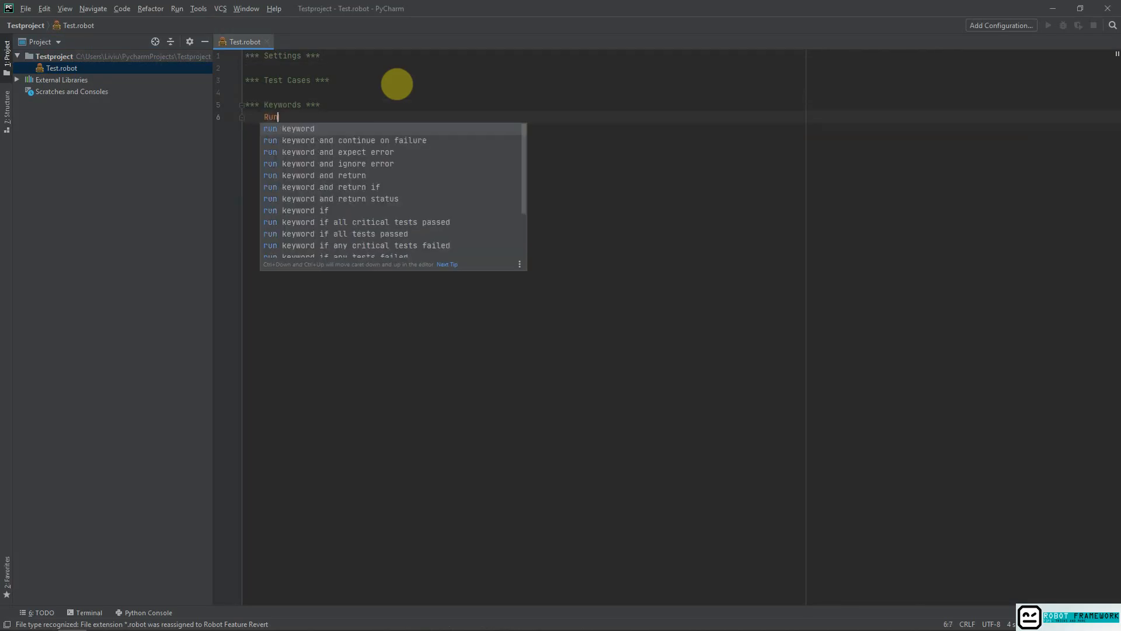
key("Down")
key("Down")
key("Down")
key("Down")
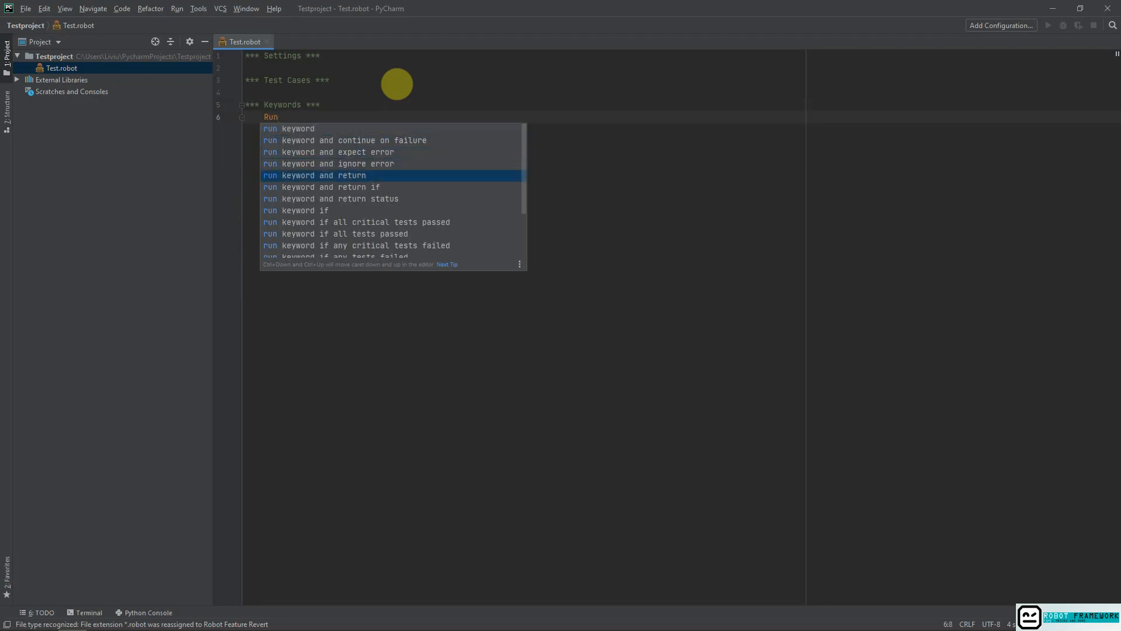
key("Return")
key("Tab")
key("Tab")
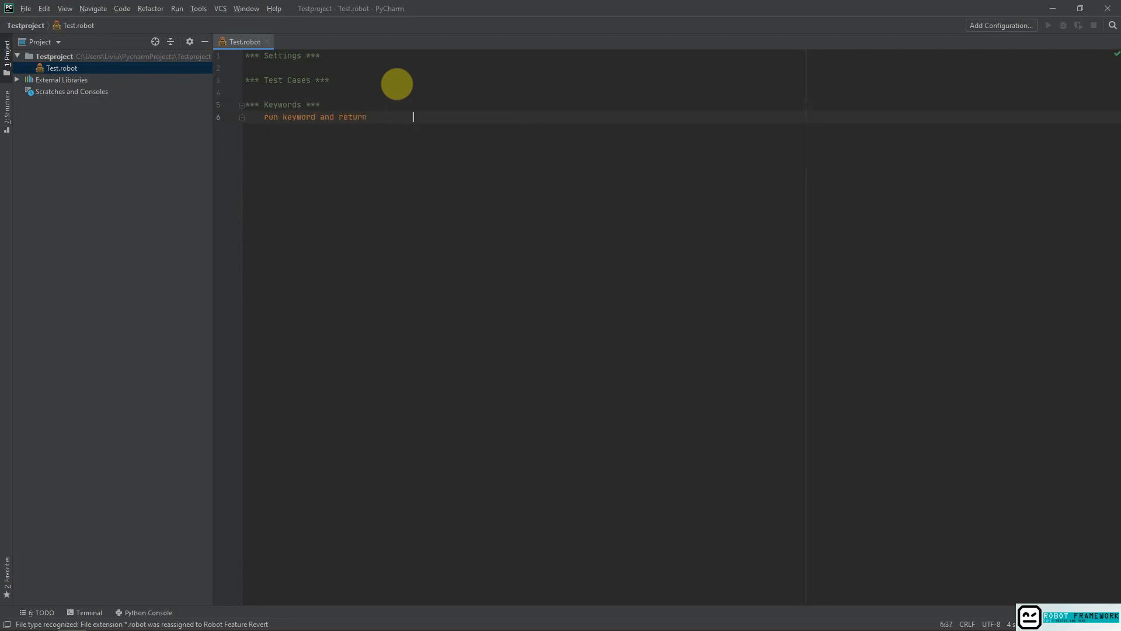
type("asdad")
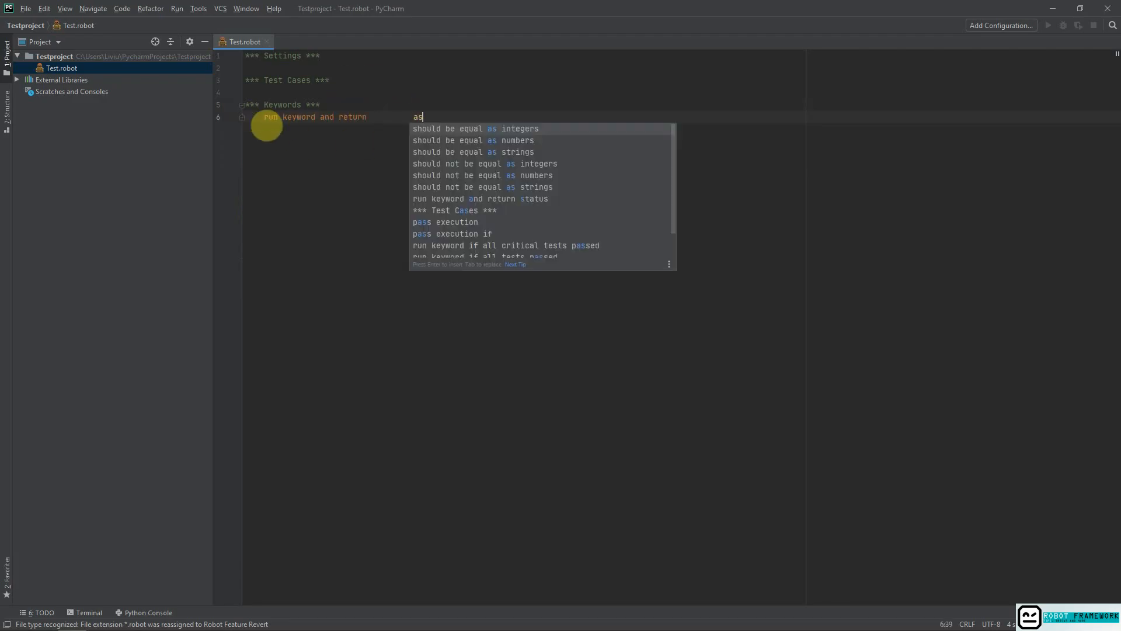